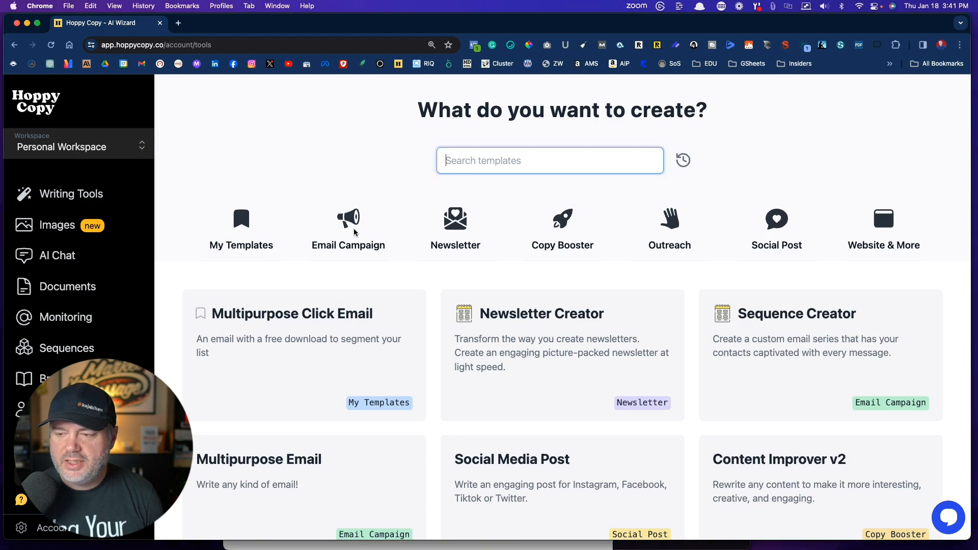
Browse the writing template list from the email and newsletter creators through the Copy Booster templates to the abandoned cart and welcome emails
scroll(343, 182, down, 3)
scroll(342, 182, down, 1)
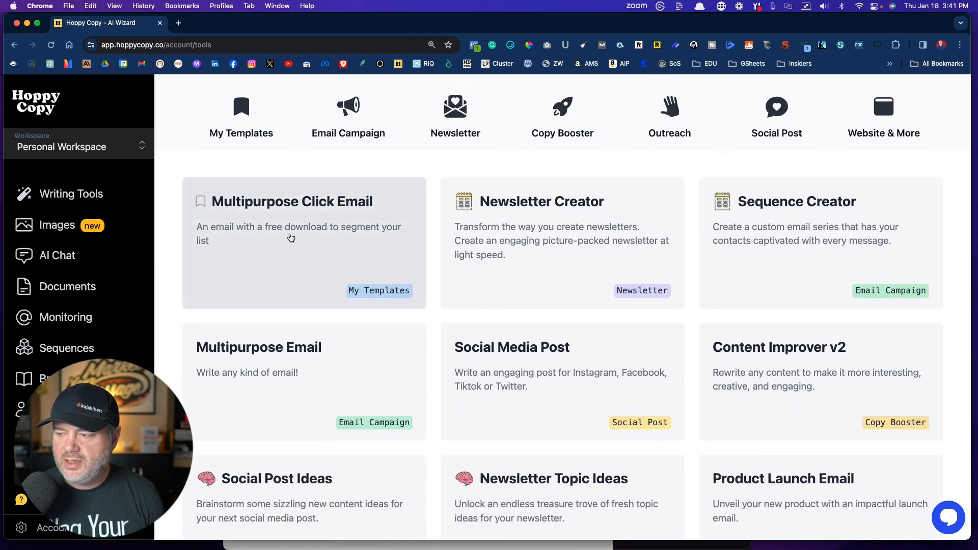
scroll(291, 238, down, 10)
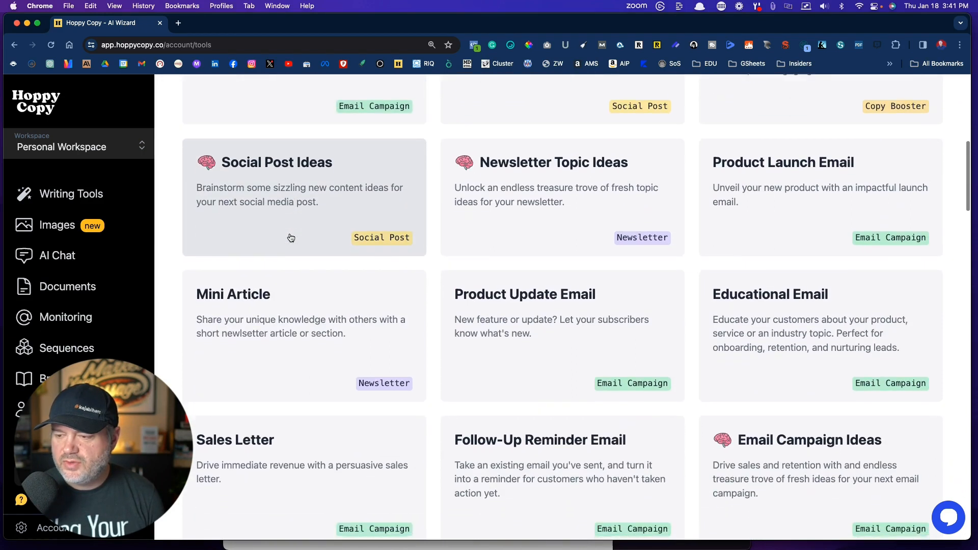
scroll(291, 238, down, 2)
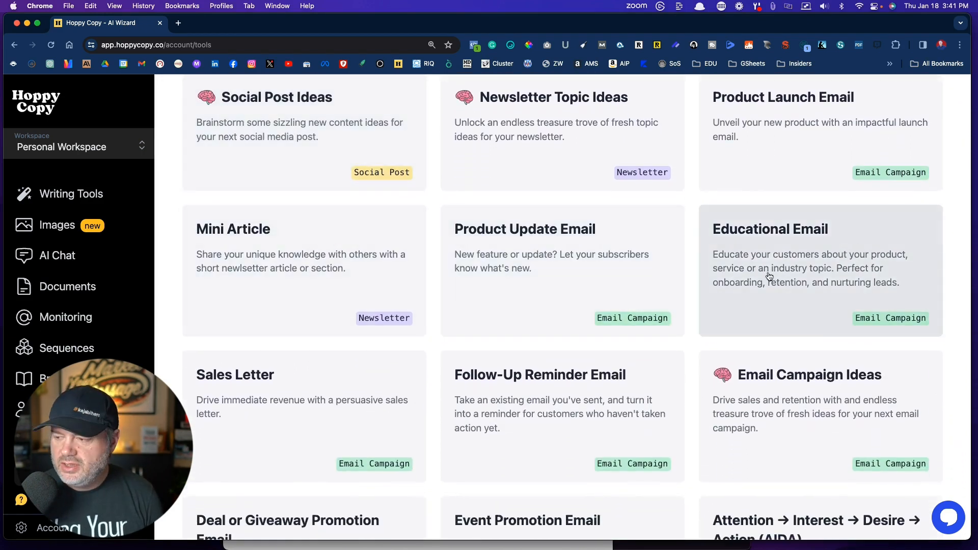
scroll(768, 276, down, 5)
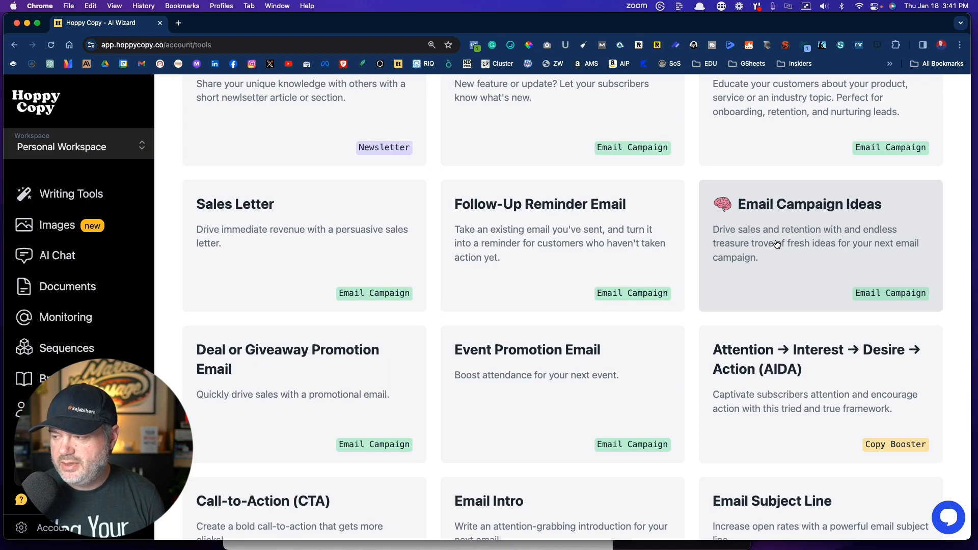
scroll(776, 245, down, 4)
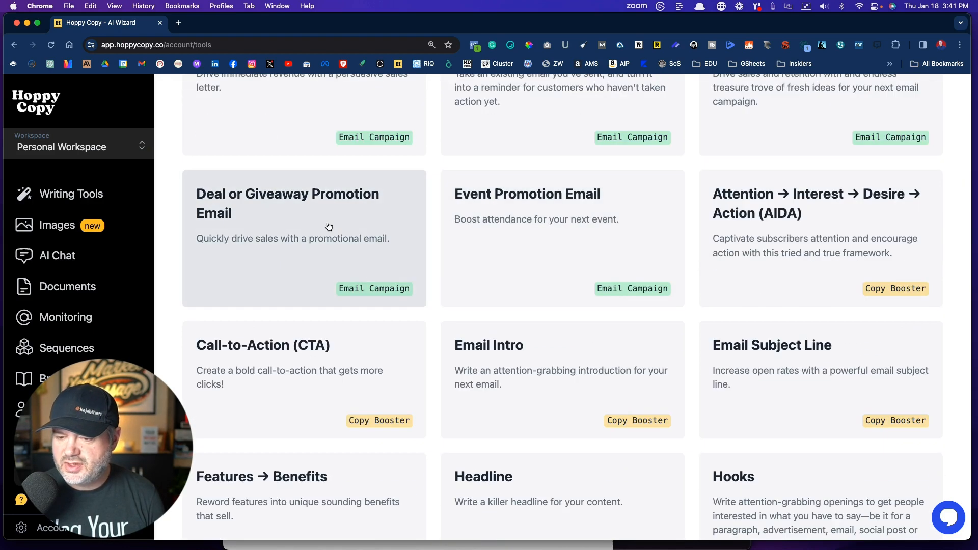
scroll(530, 241, down, 5)
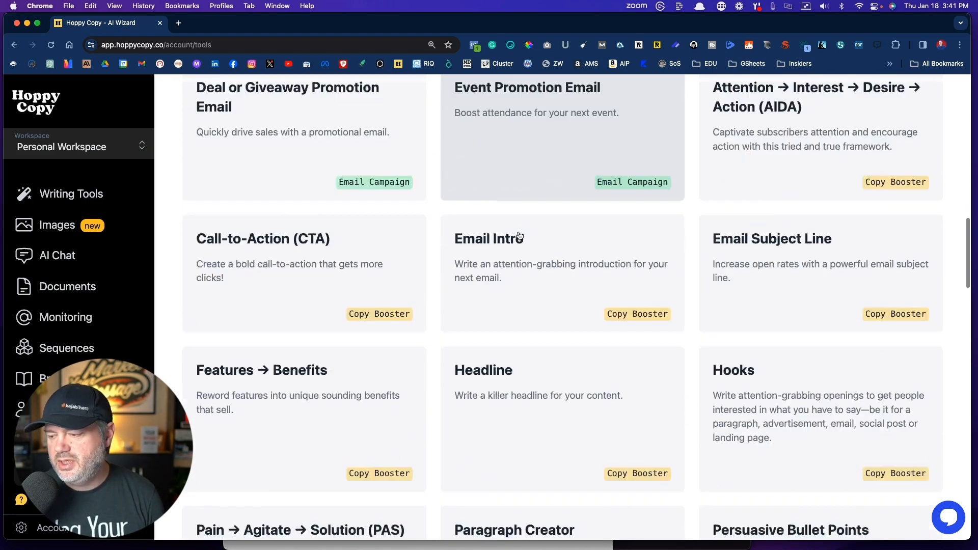
scroll(520, 236, down, 5)
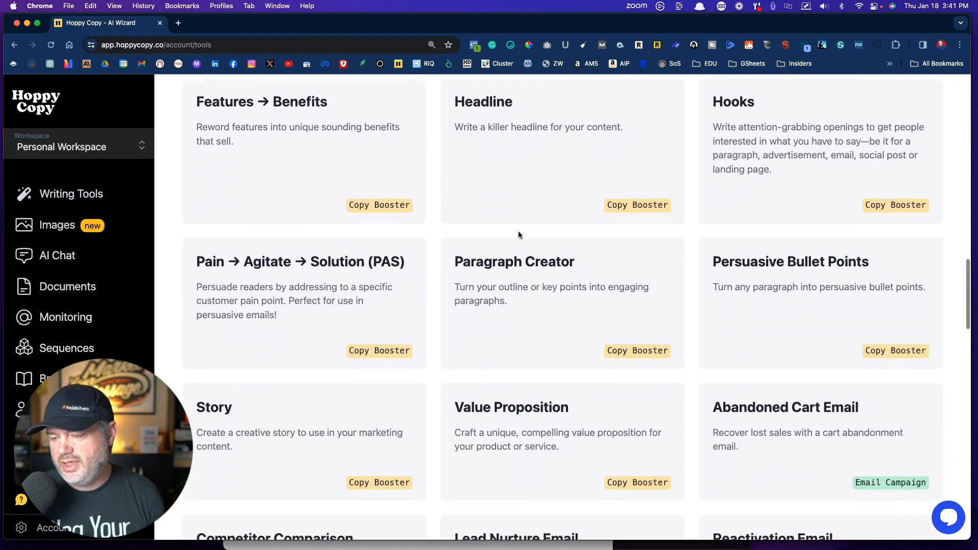
scroll(519, 235, down, 2)
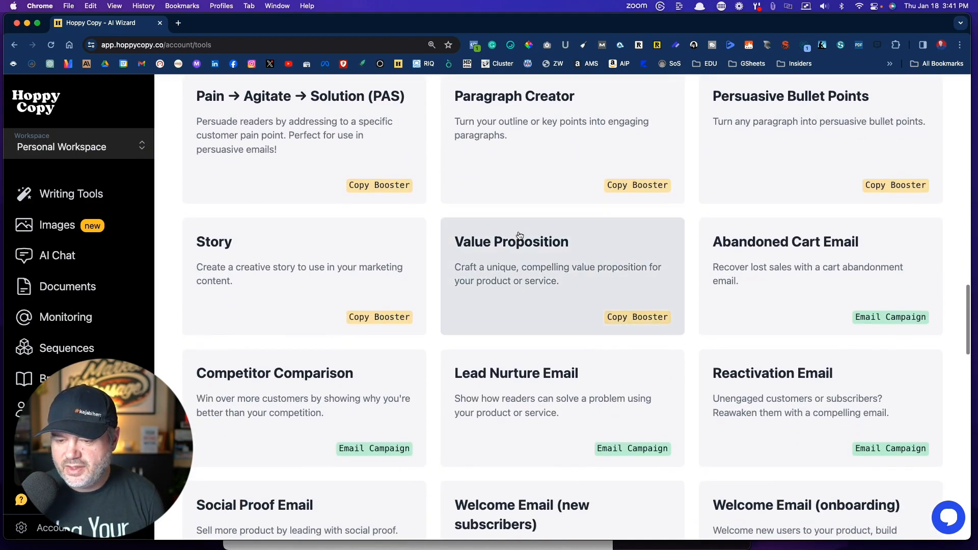
scroll(519, 234, up, 15)
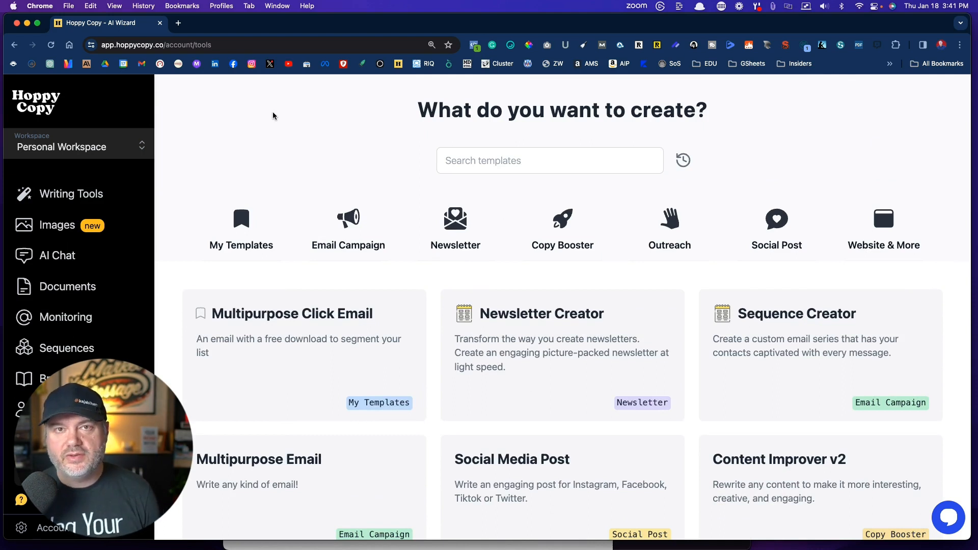
Open the Multipurpose Click Email template and clear its previously generated email result
click(447, 161)
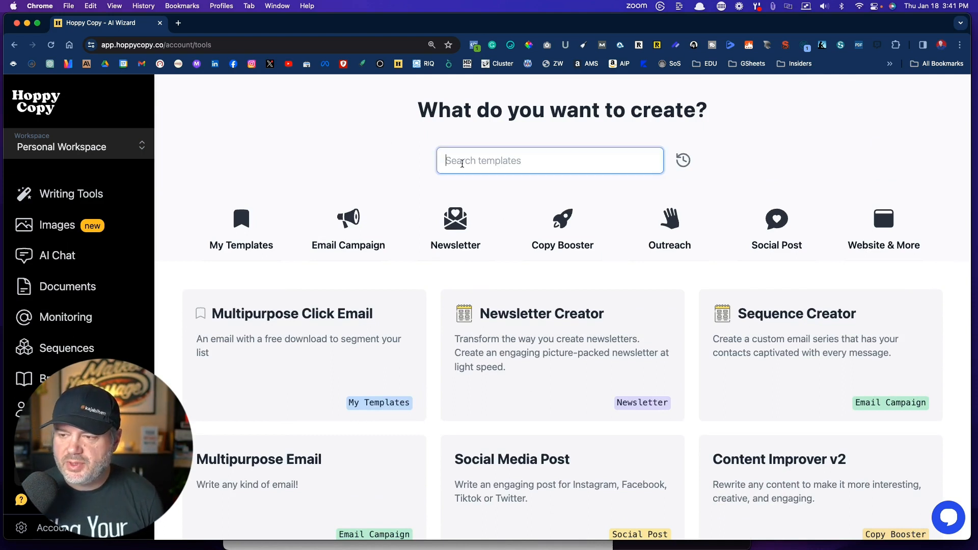
click(335, 157)
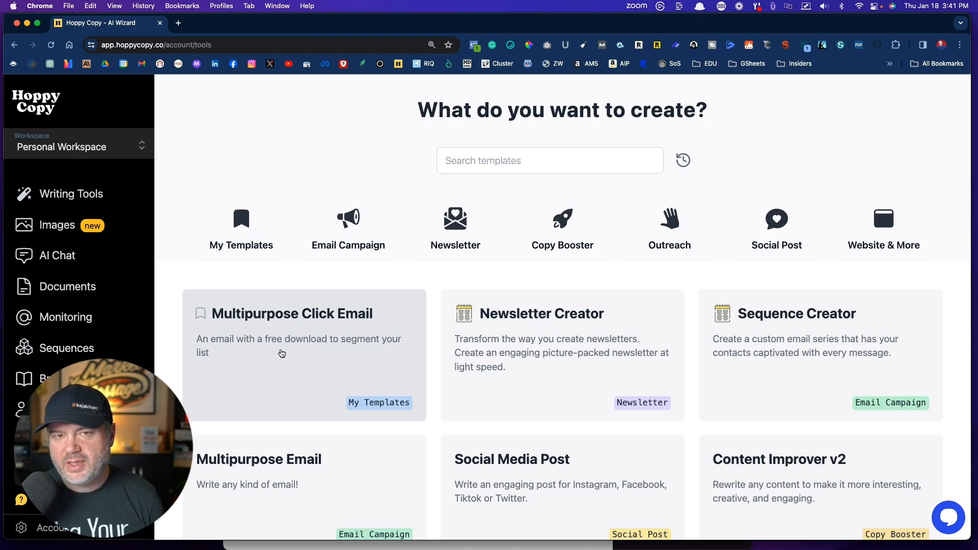
click(281, 353)
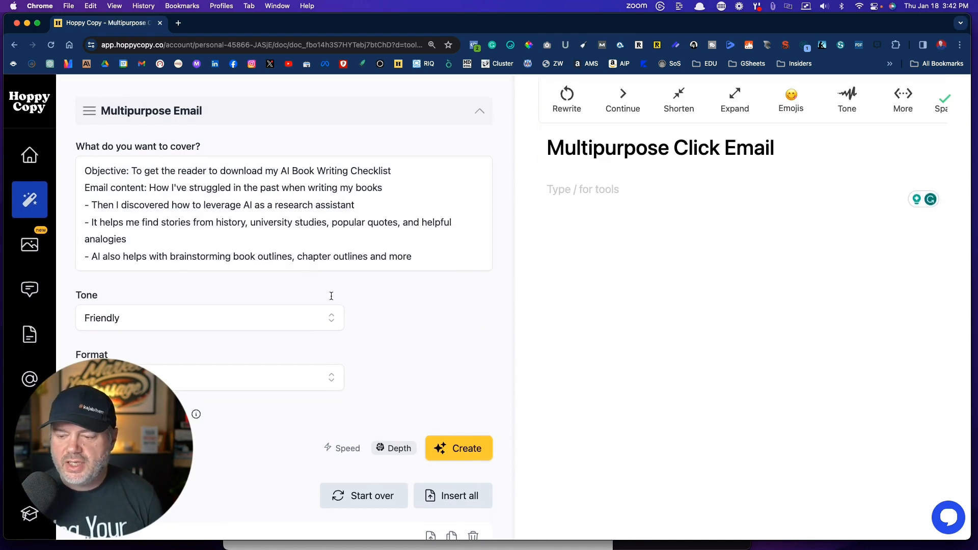
scroll(438, 387, down, 2)
click(471, 446)
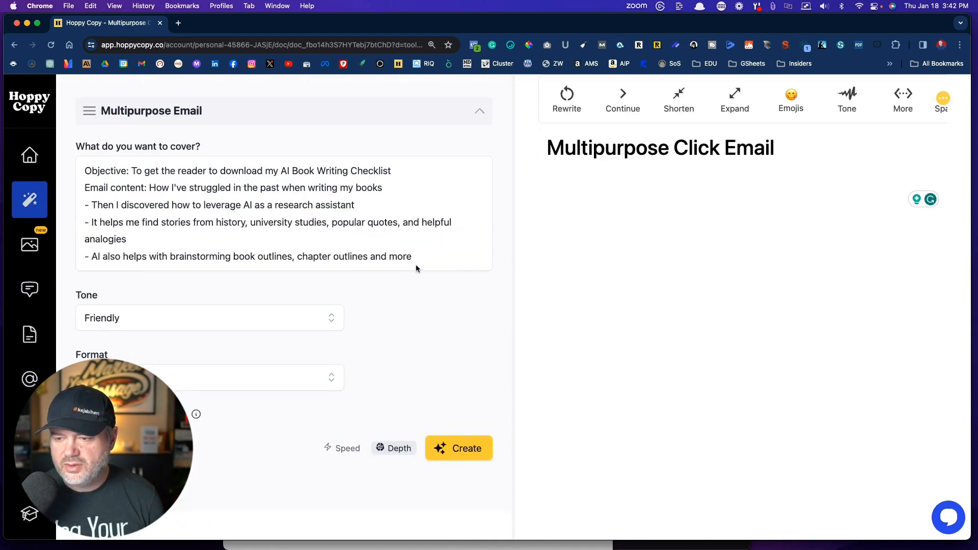
Delete the existing text after the Objective and Email content labels in the prompt, keeping both labels
drag(416, 257, 153, 190)
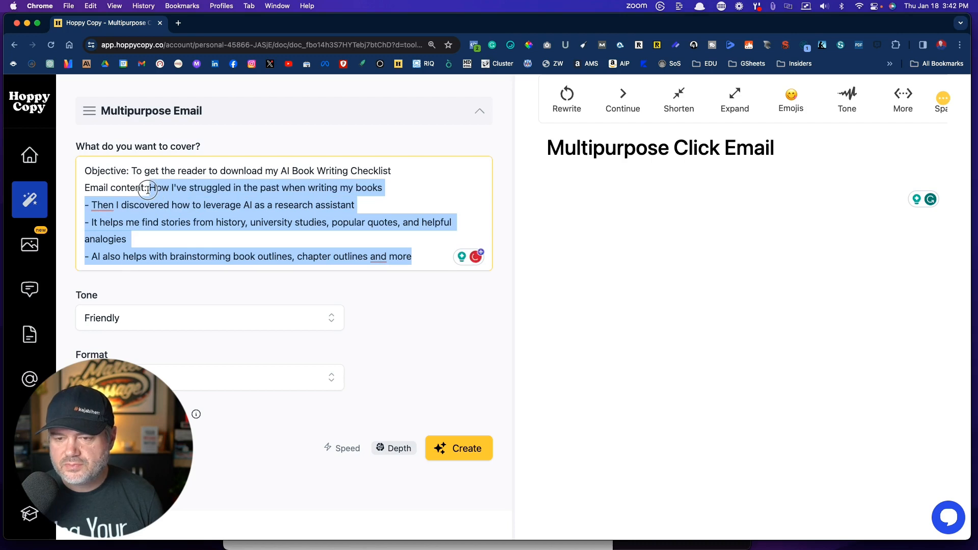
key(BackSpace)
drag(402, 168, 129, 168)
key(BackSpace)
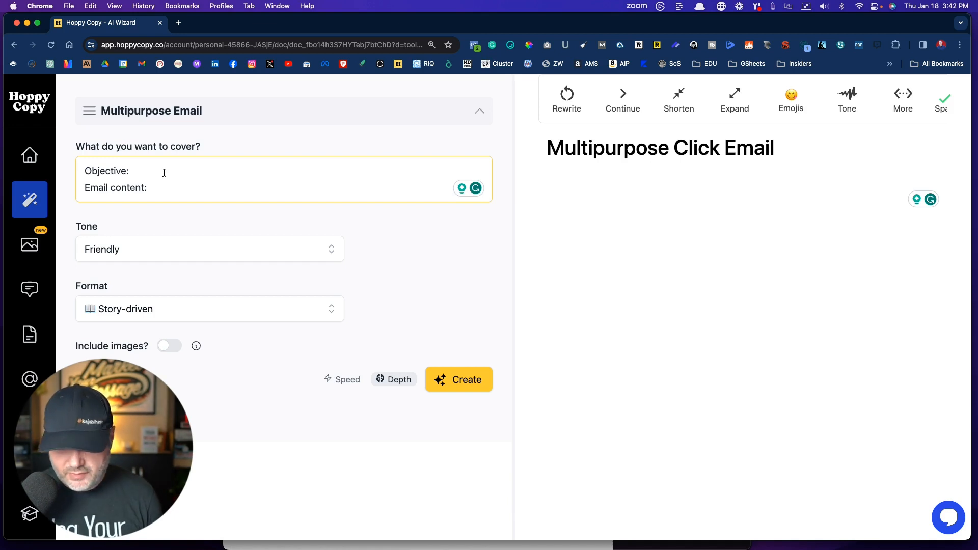
Enlarge the page zoom to 150%
click(960, 45)
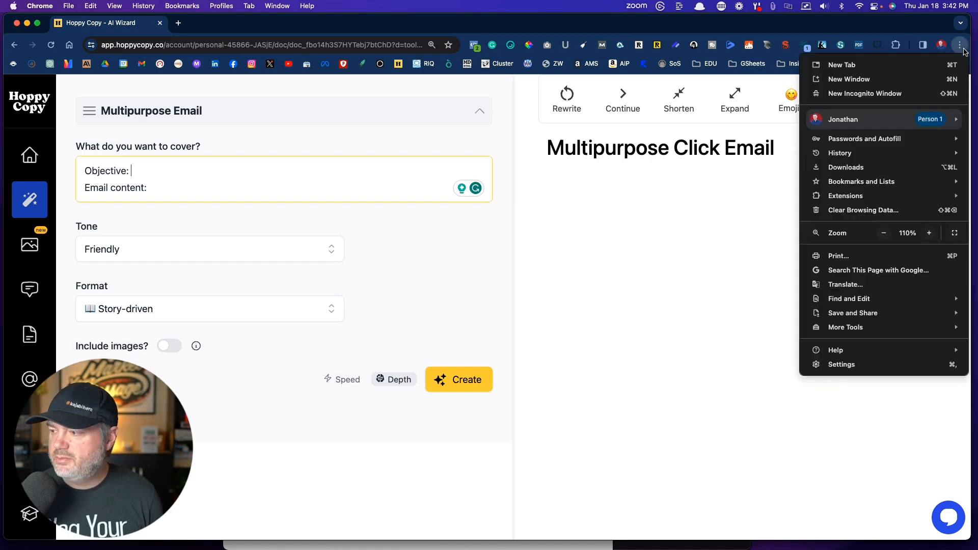
click(929, 232)
click(929, 233)
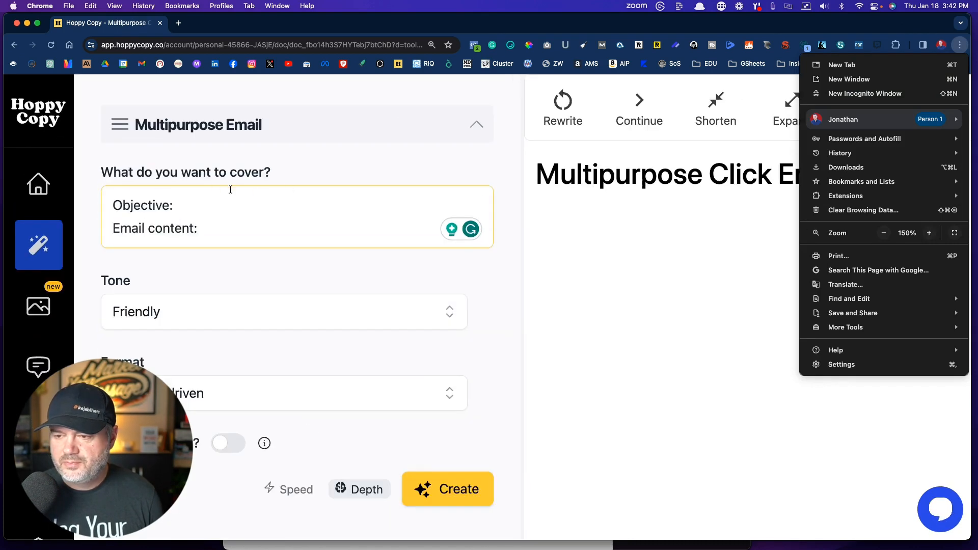
click(230, 190)
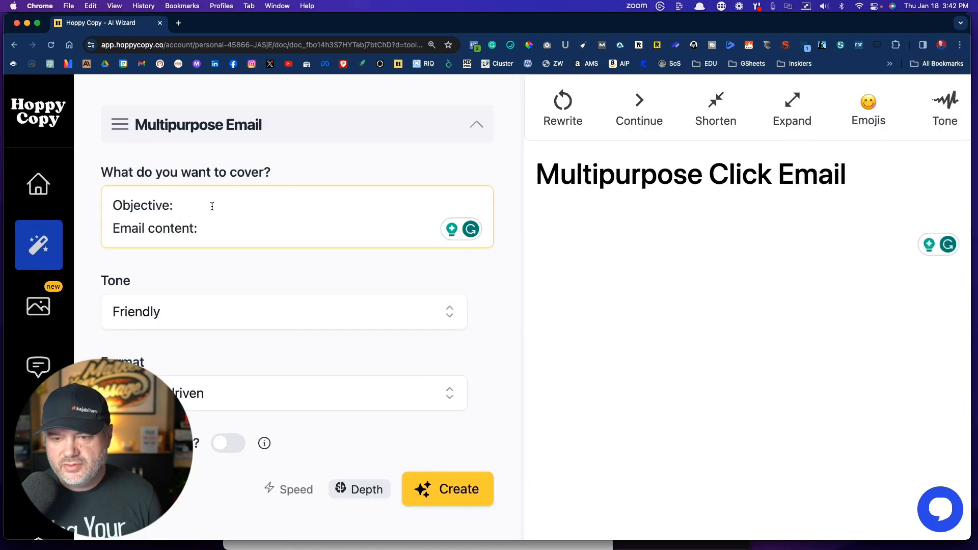
Enter "Click on my affiliate link to go checkout HoppyCopy" as the email's objective
text(Cl)
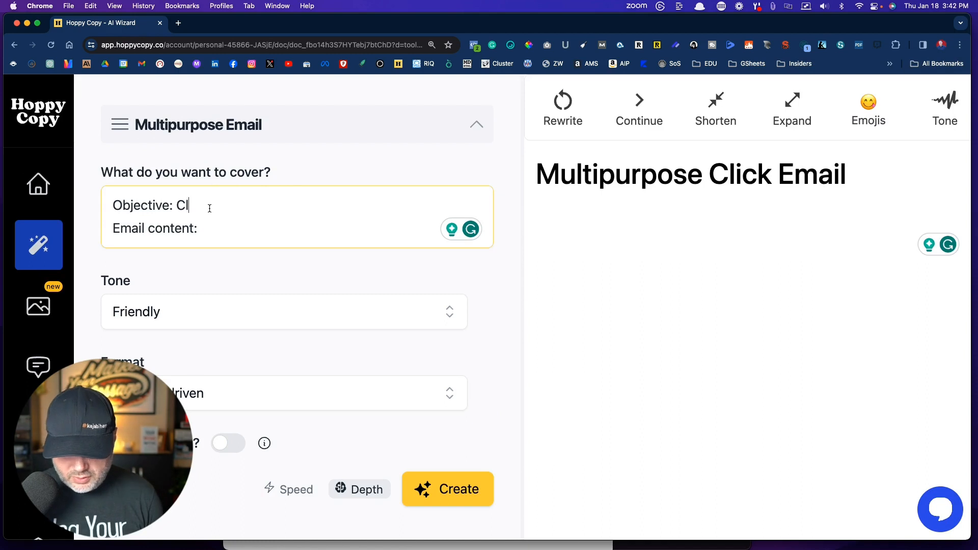
text(ick on)
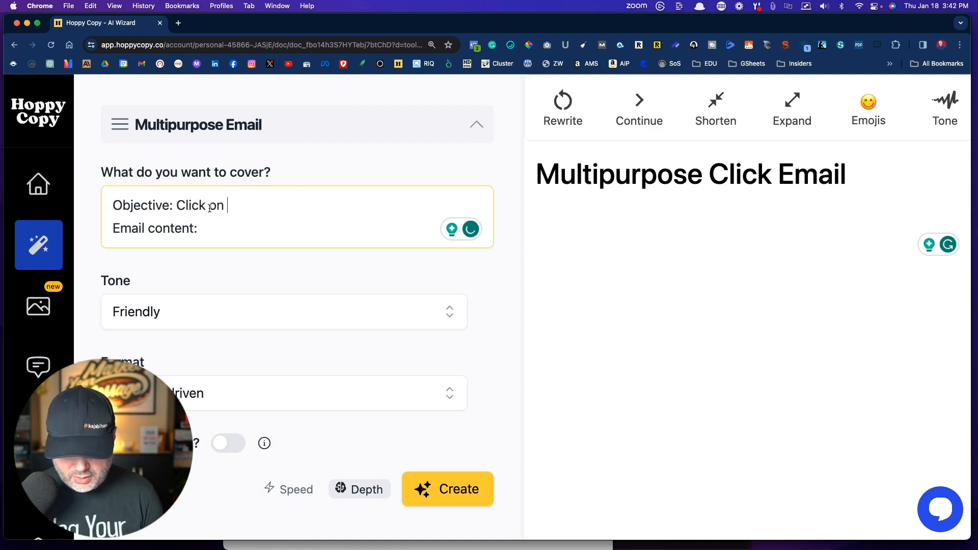
text( the link)
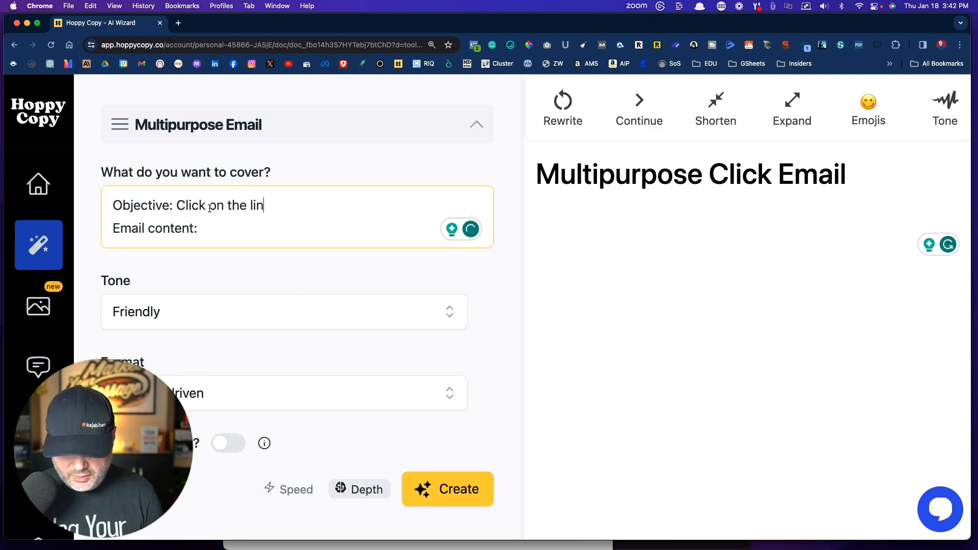
key(BackSpace)
key(BackSpace)
key(BackSpace)
key(BackSpace)
key(BackSpace)
key(BackSpace)
key(BackSpace)
key(BackSpace)
key(BackSpace)
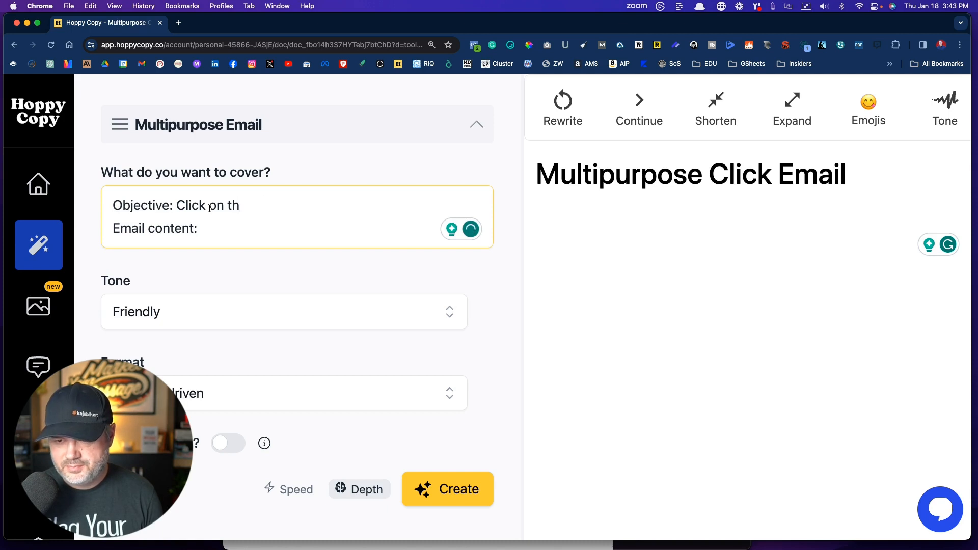
text(my aff)
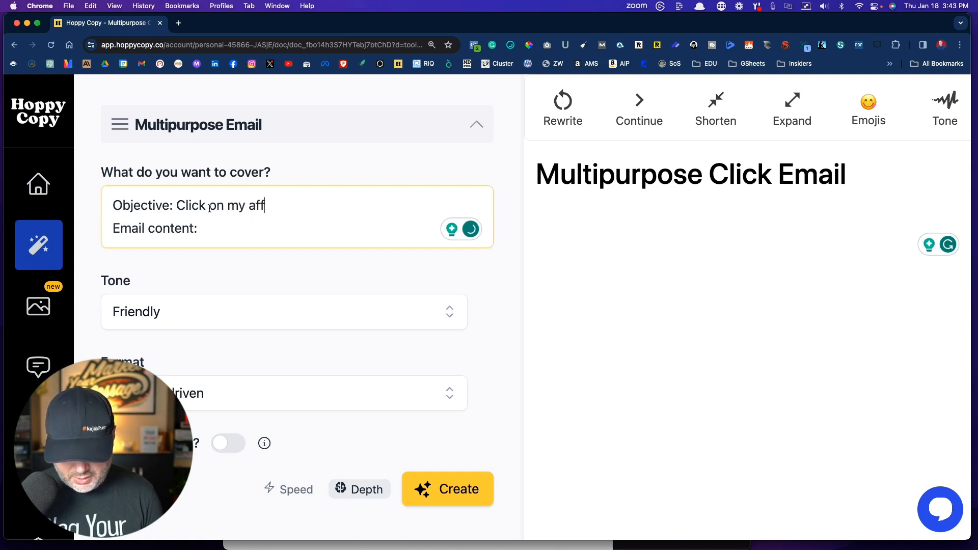
text(illiate link for)
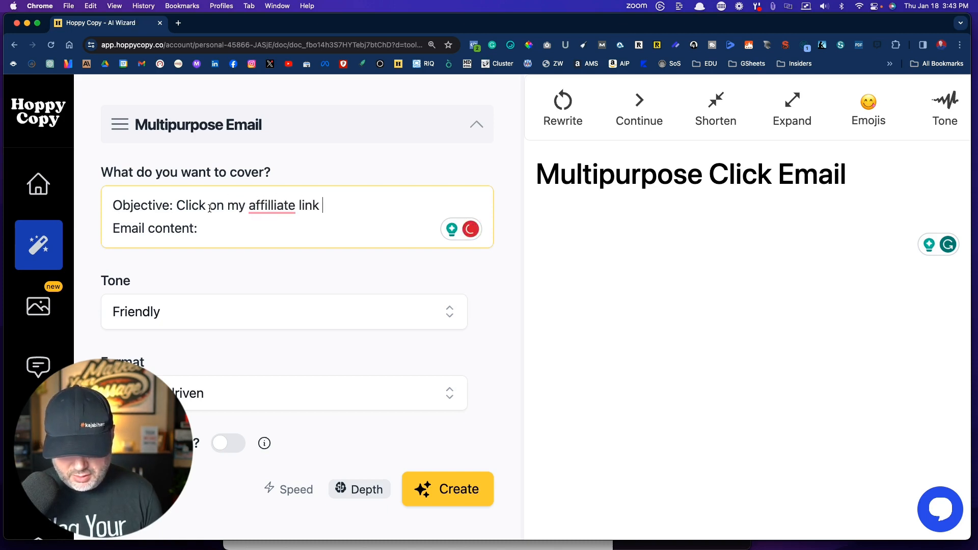
key(BackSpace)
key(BackSpace)
key(BackSpace)
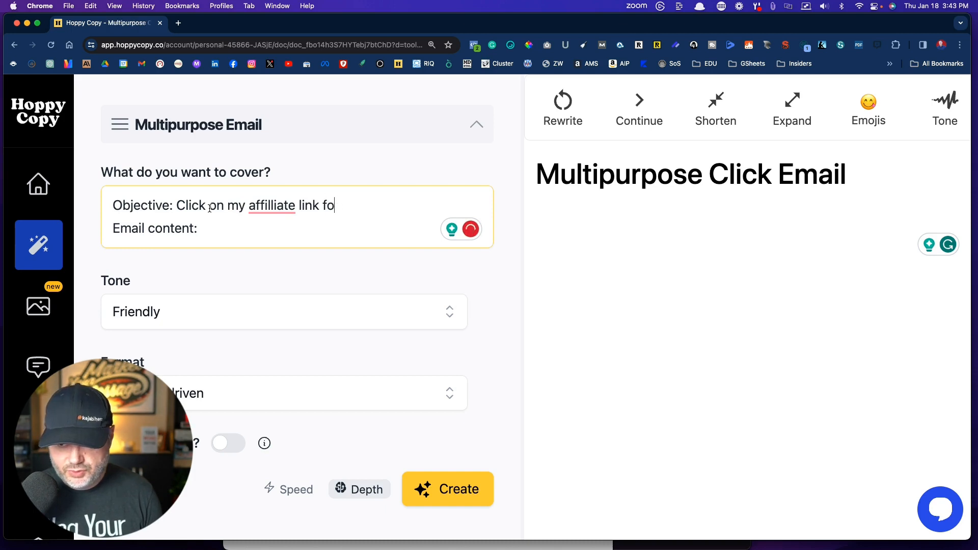
text(to go )
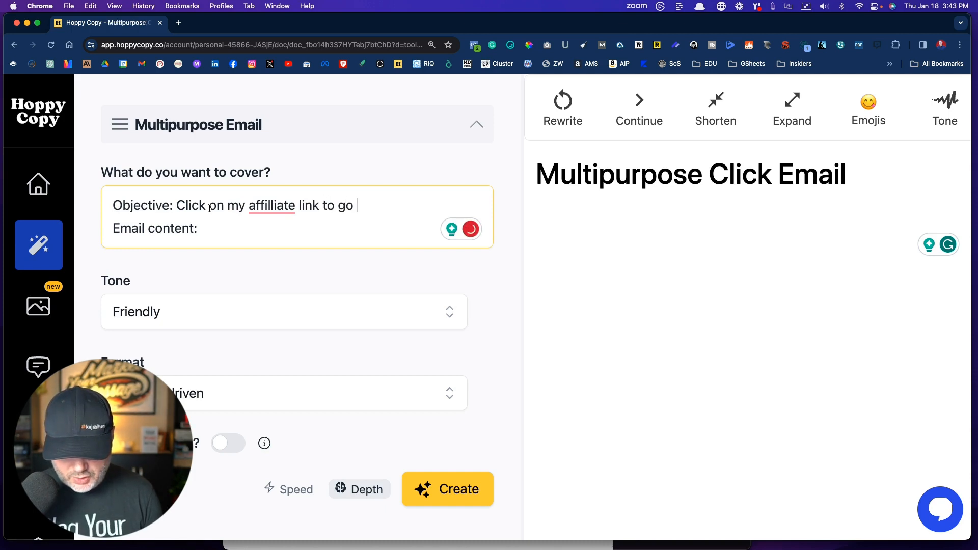
text(checkout )
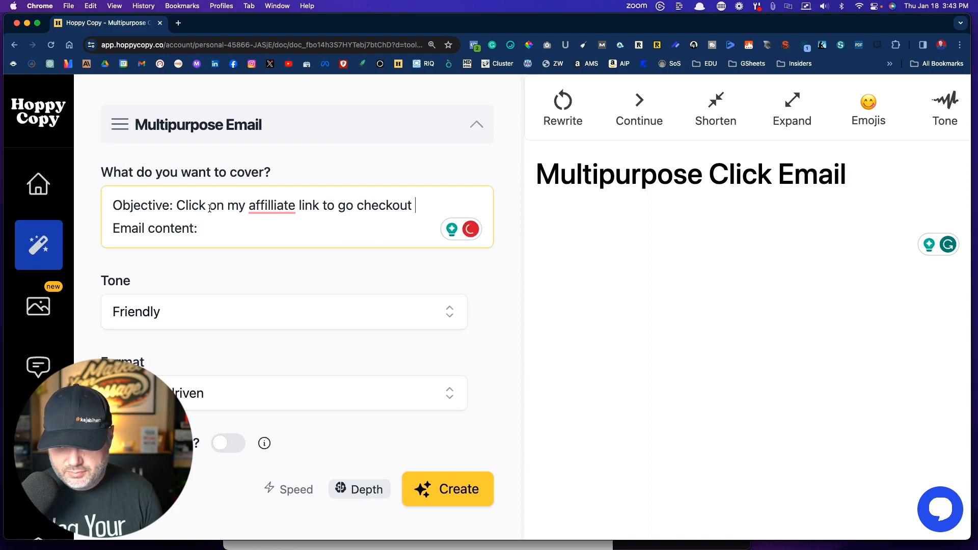
text(HoppY)
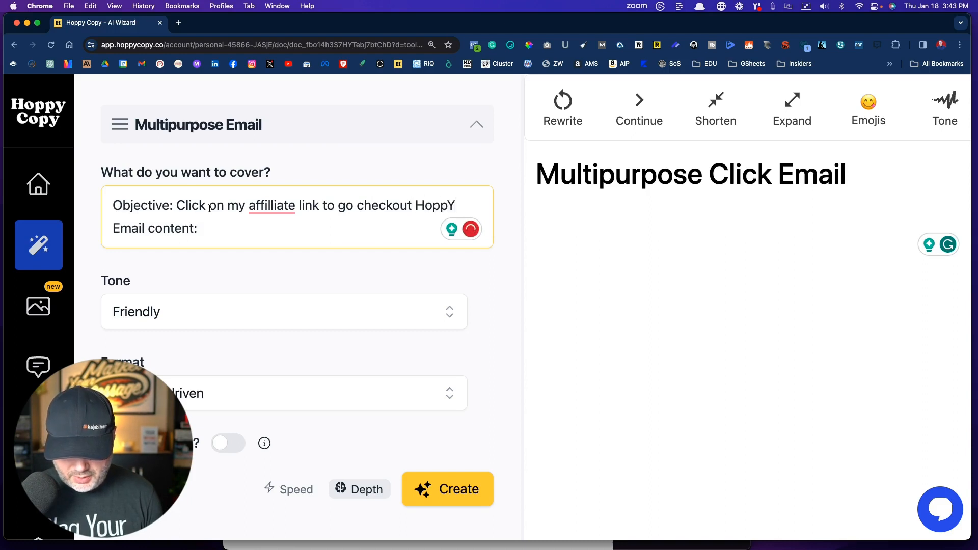
text(Copy)
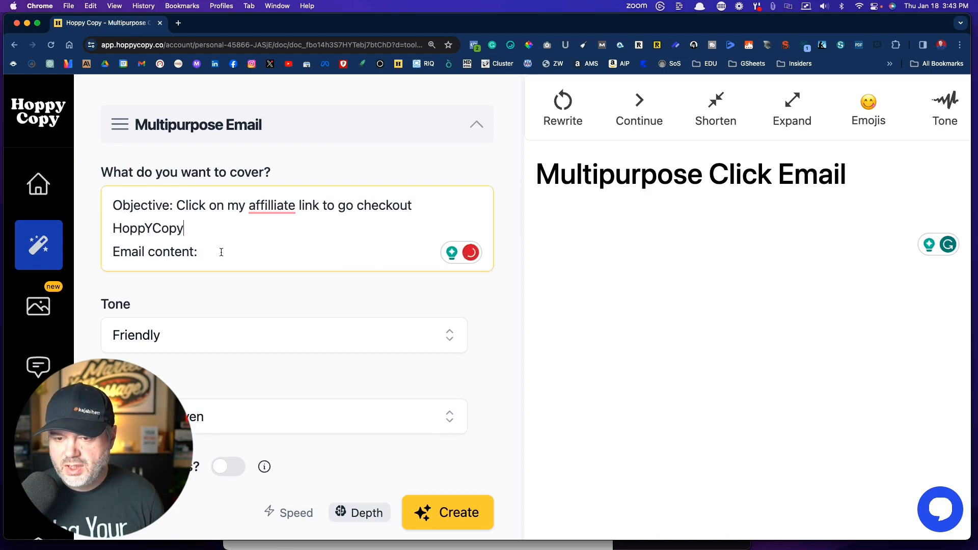
click(153, 229)
key(BackSpace)
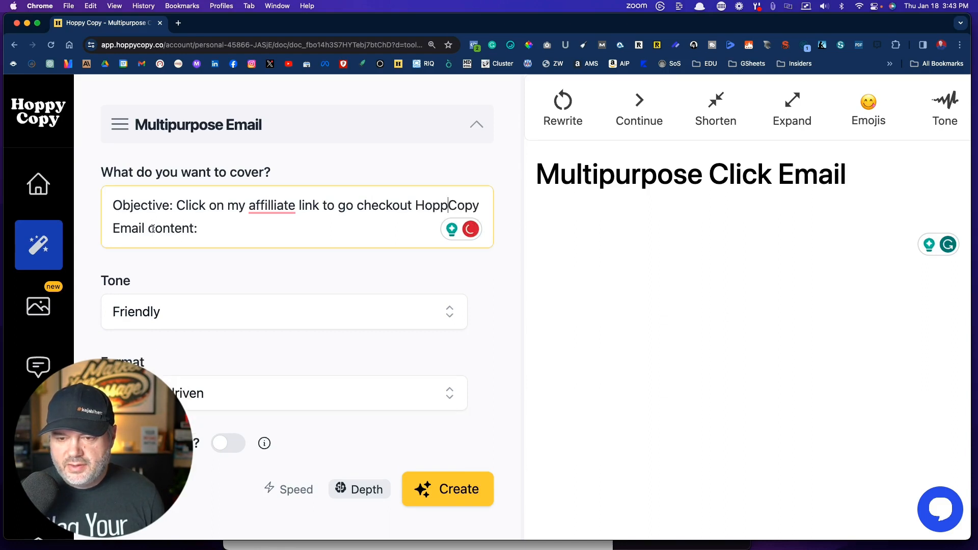
text(y)
Enter "use the story of how I came across an old 80s TV show called Family Ties." as the email content
click(236, 256)
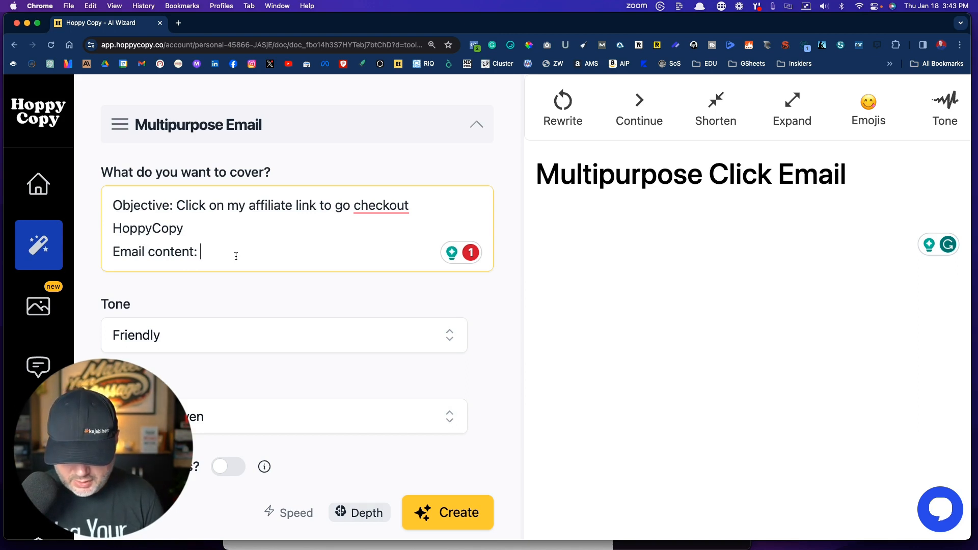
text(use the story )
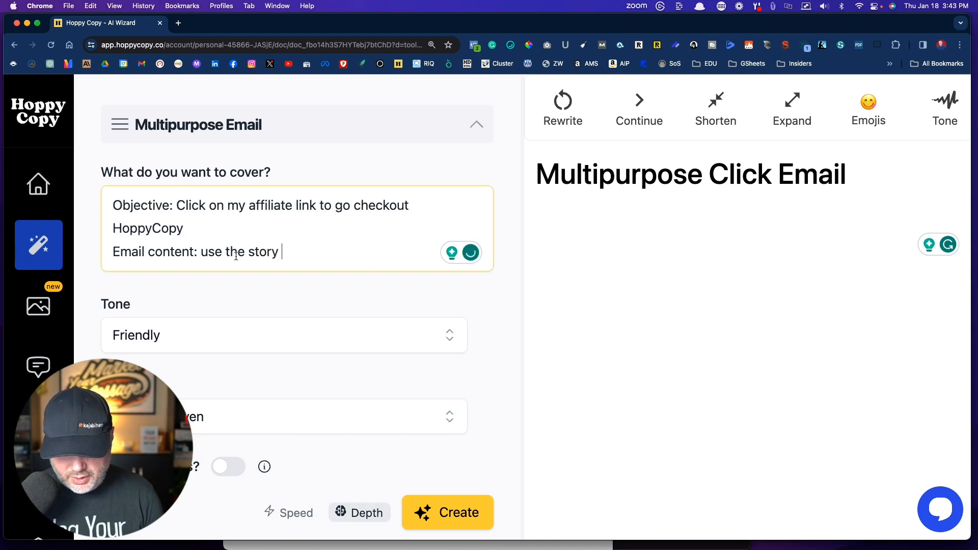
text(of how I )
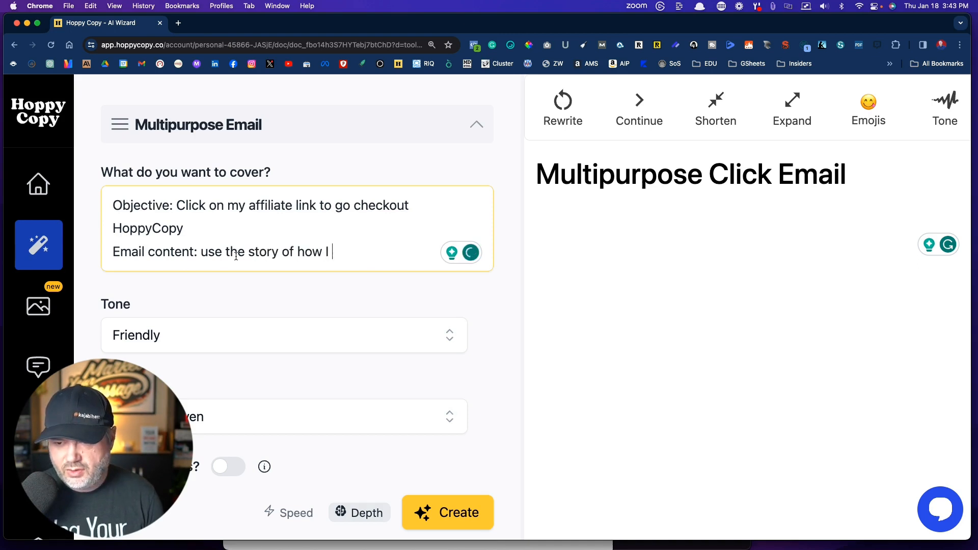
text(was)
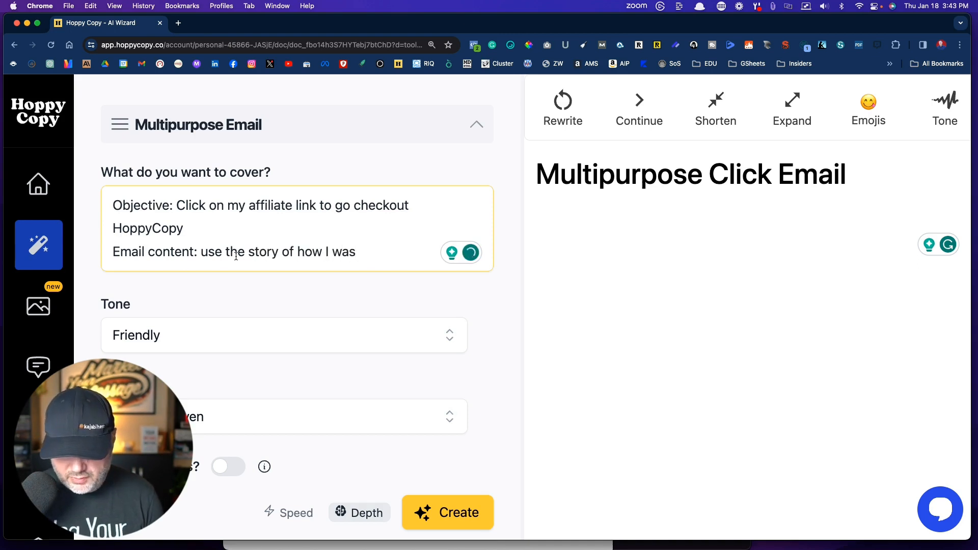
key(BackSpace)
key(BackSpace)
key(BackSpace)
key(BackSpace)
text(cam)
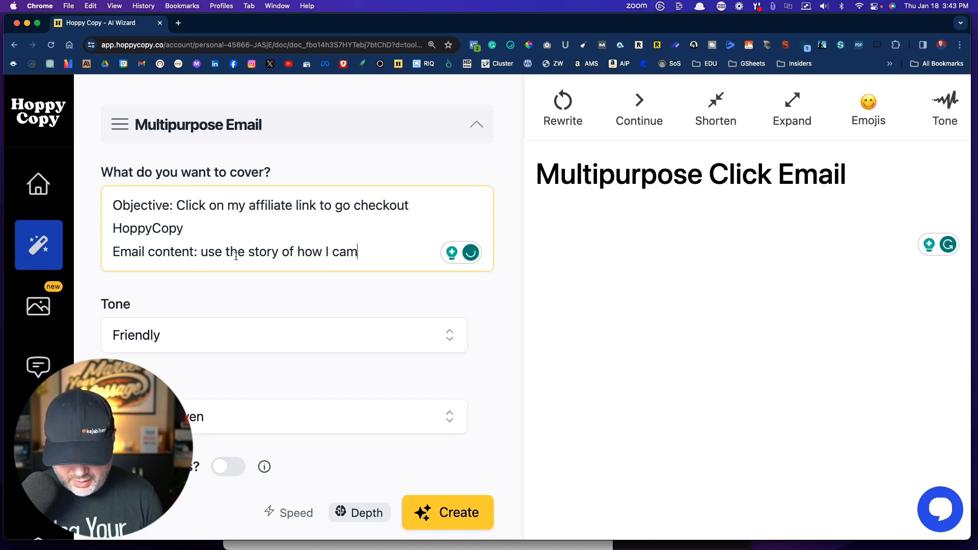
text(e across a)
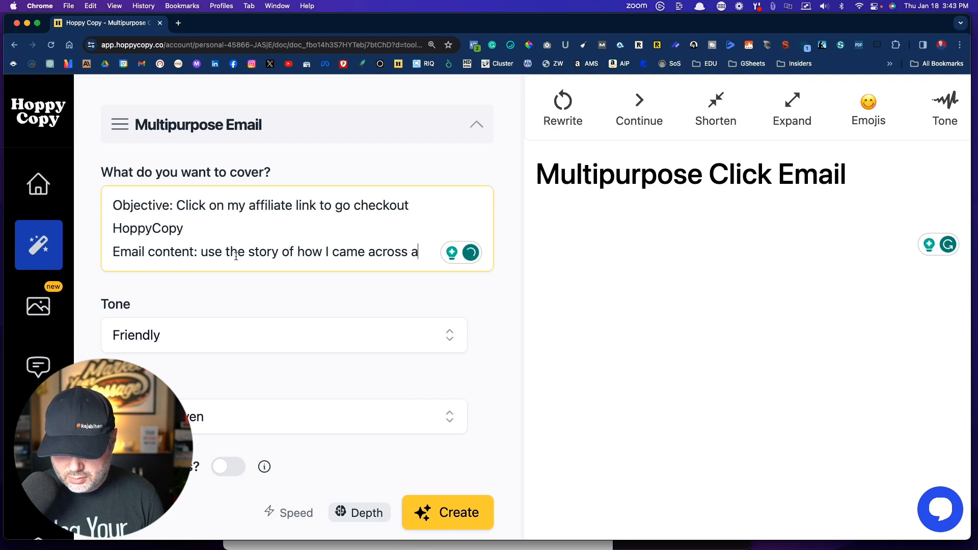
text(n ol)
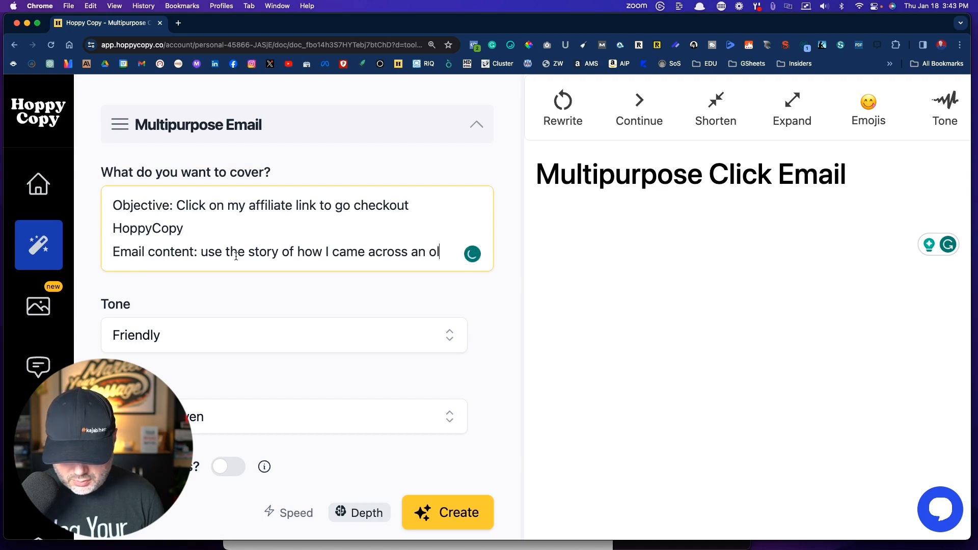
text(d 80)
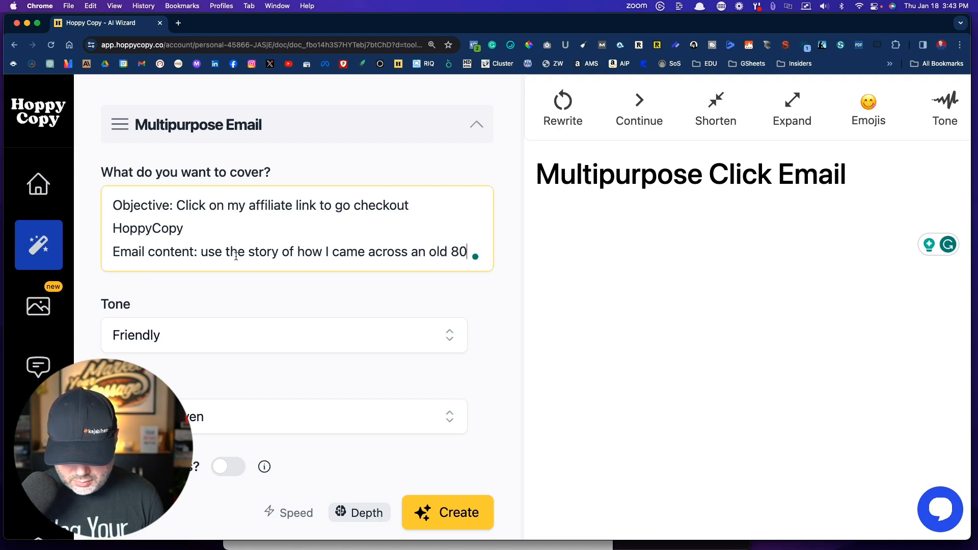
text(s TV)
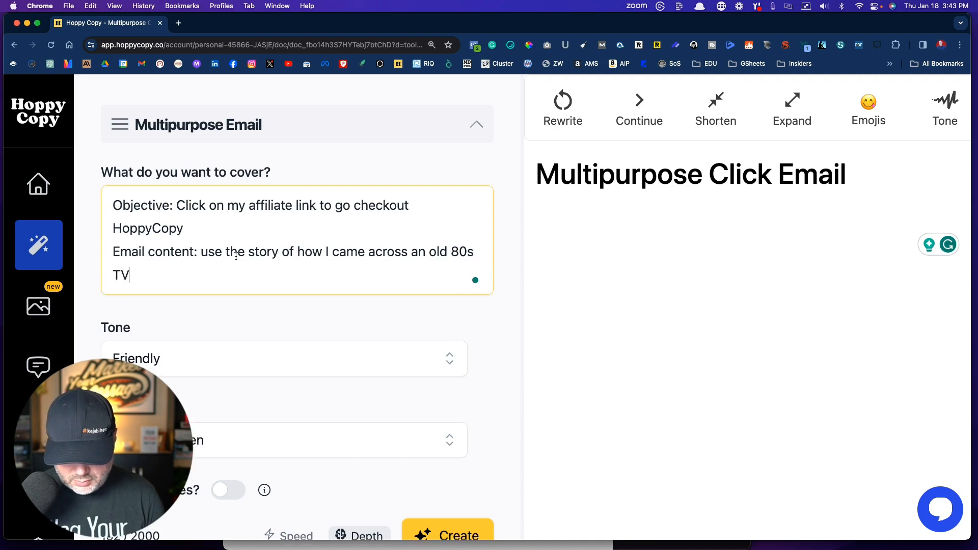
text( show cal)
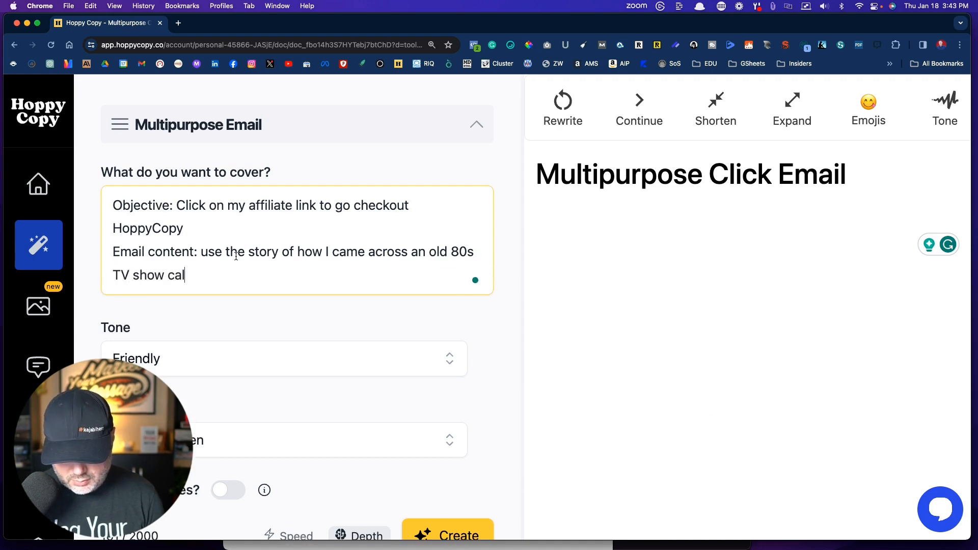
text(led Famil)
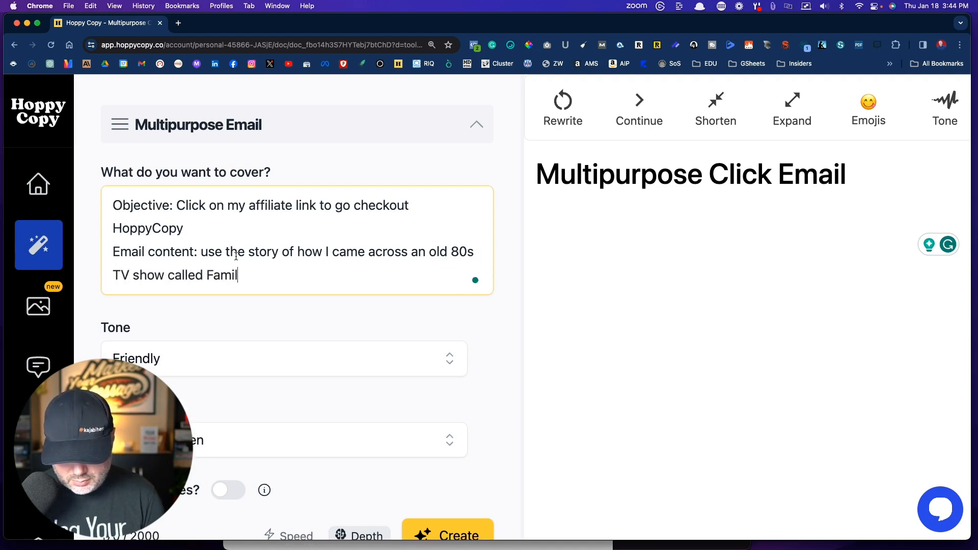
text(y Ties)
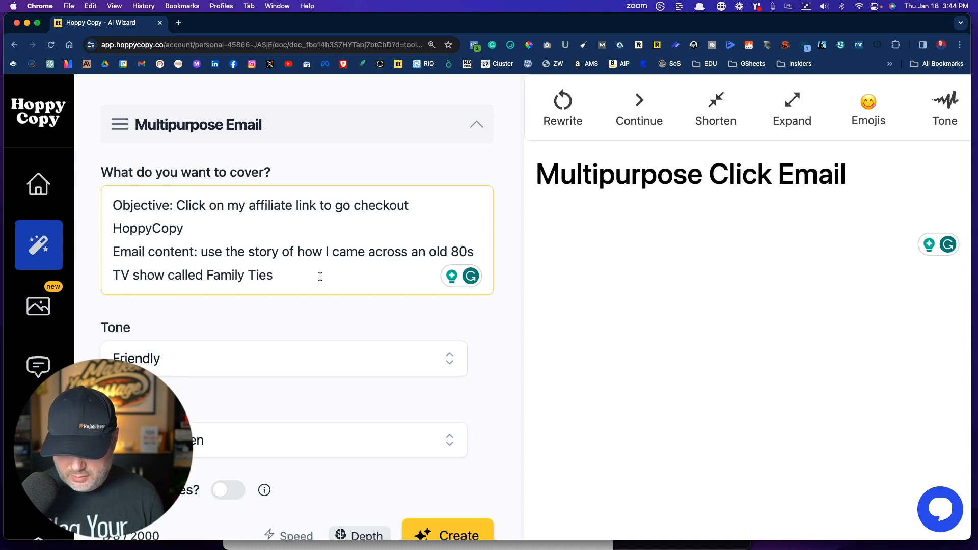
text(. )
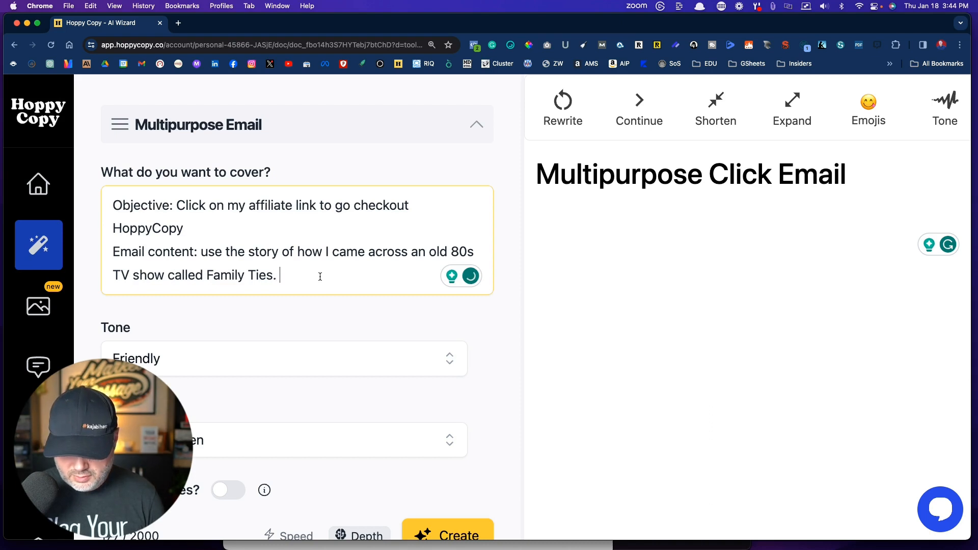
Add to the email content: "It was a marathon with many episodes back to back and it caused me to think about life in the 80s."
text(It was a )
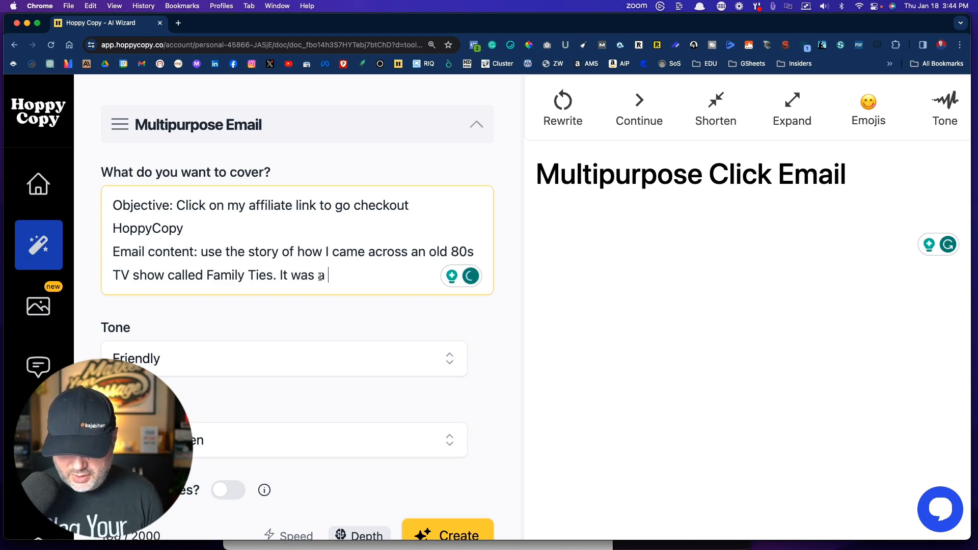
text(marathon)
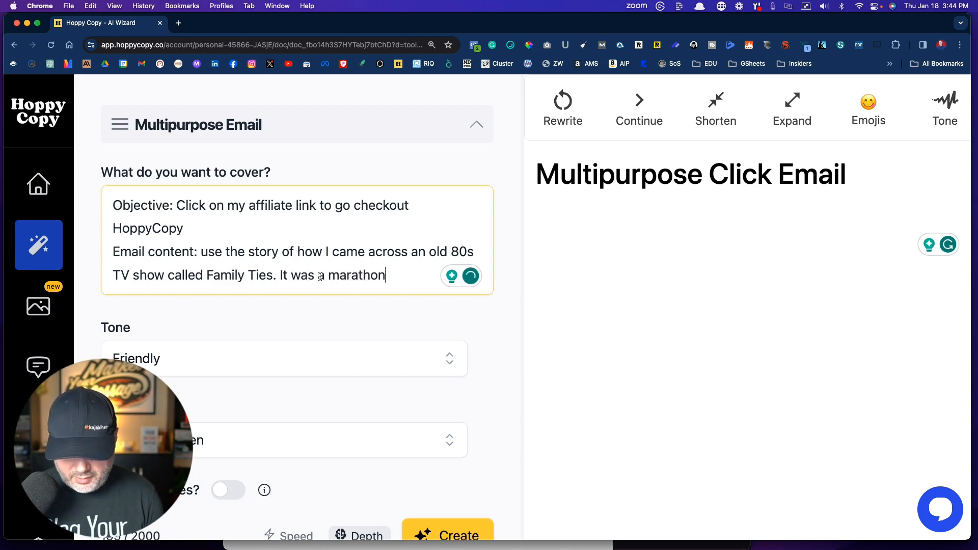
text( with mar)
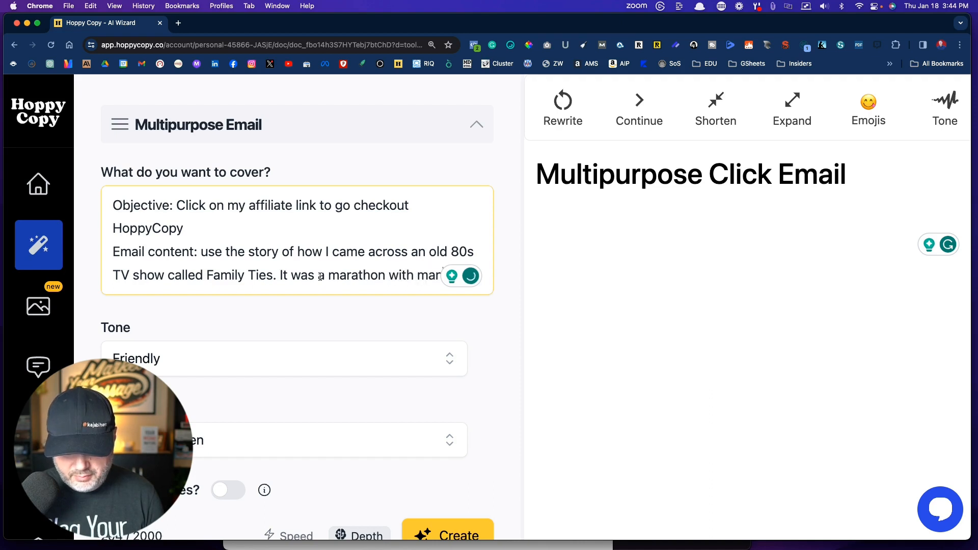
key(BackSpace)
text(ny episodes )
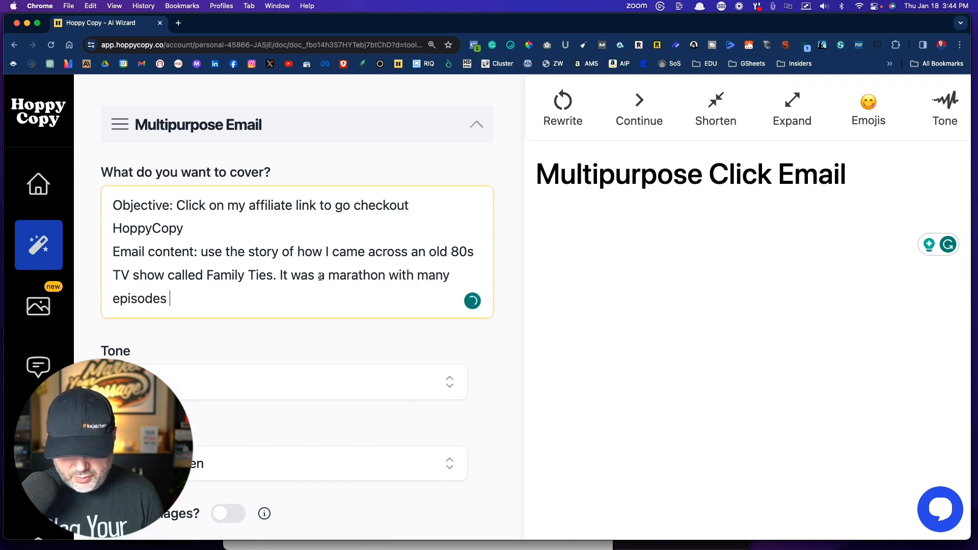
text(back to back.)
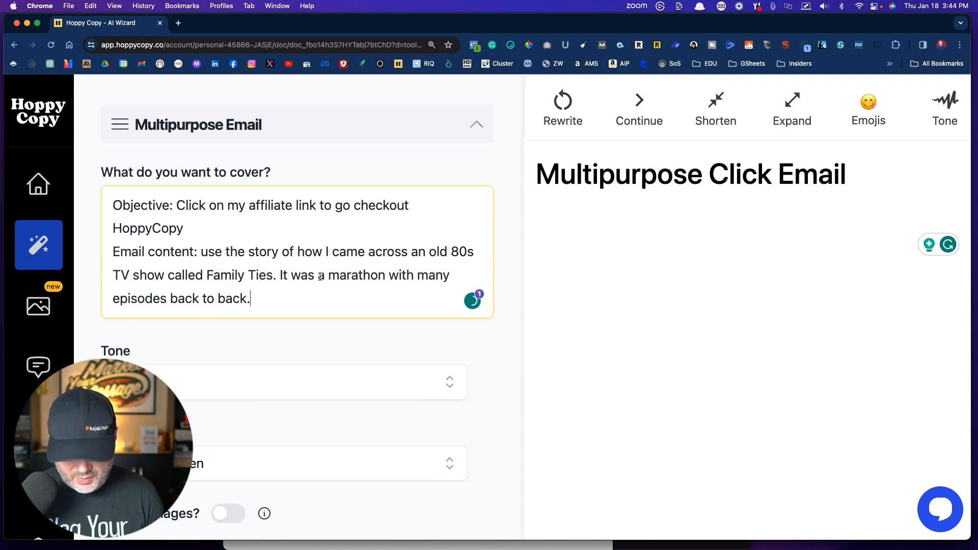
key(BackSpace)
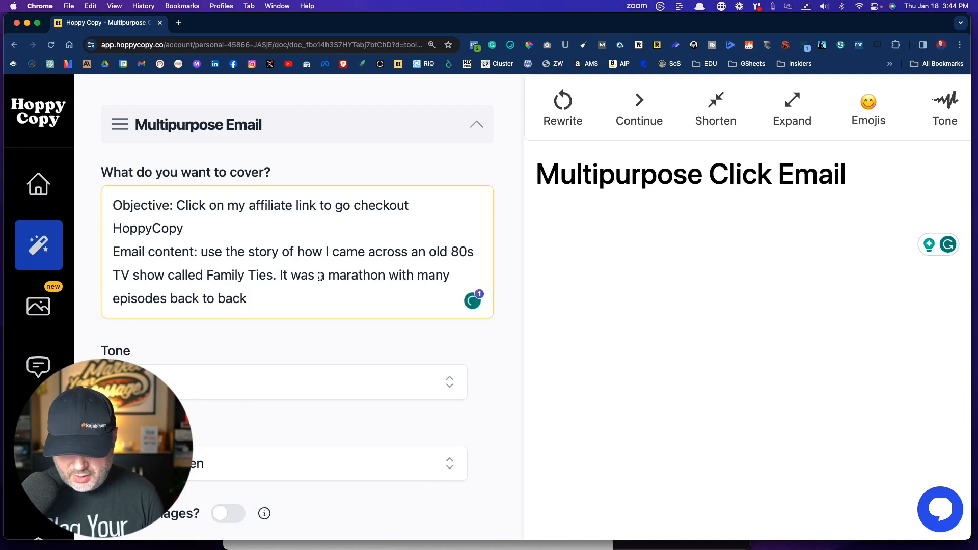
text(and I)
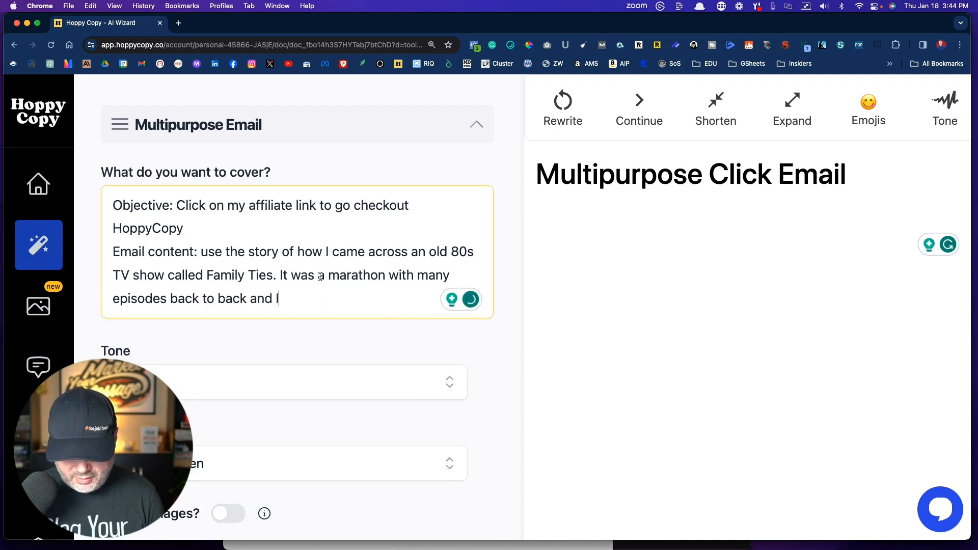
key(BackSpace)
text(it )
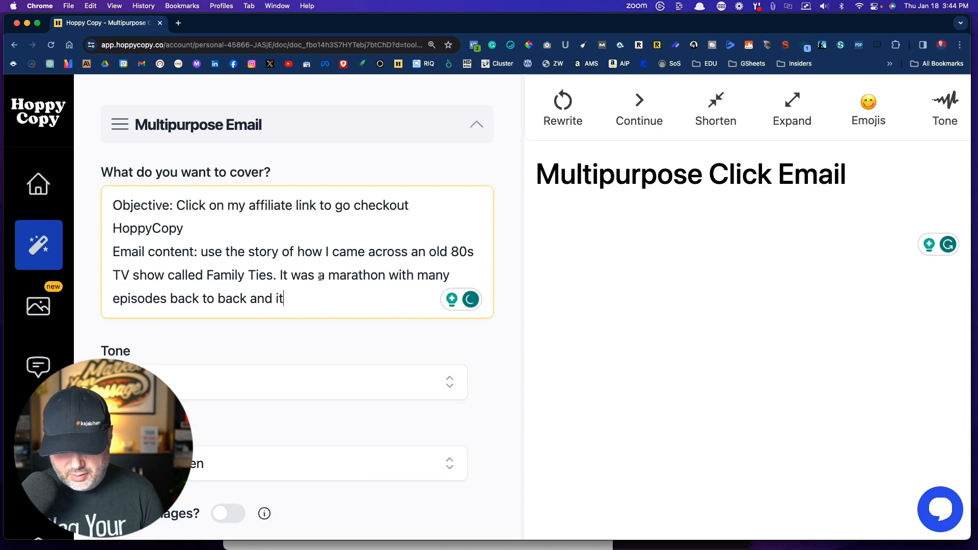
text(caused)
text(me)
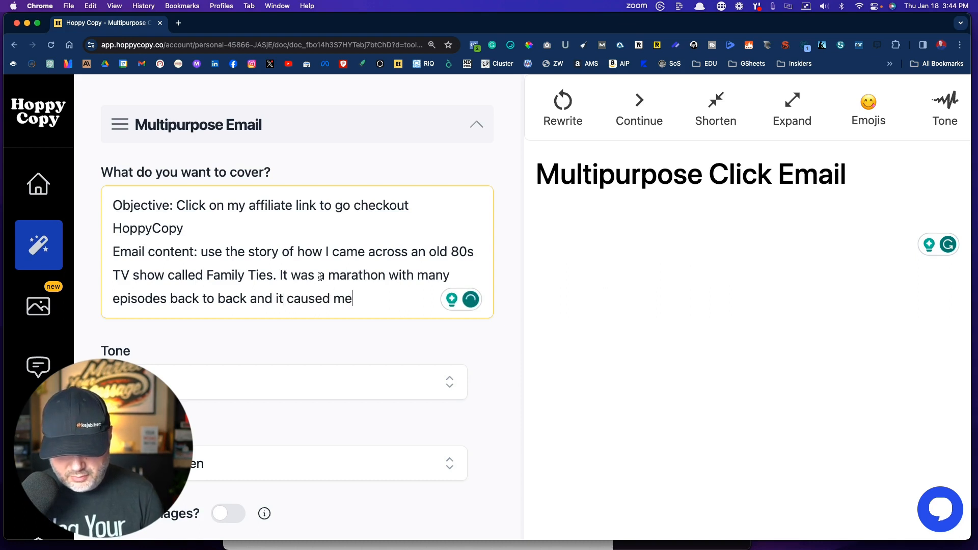
text( to think about)
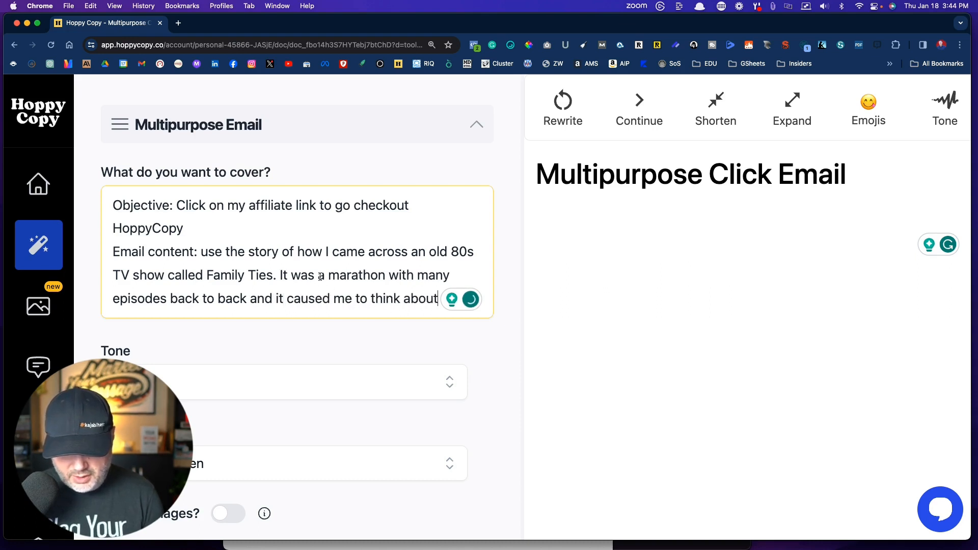
text( life in th)
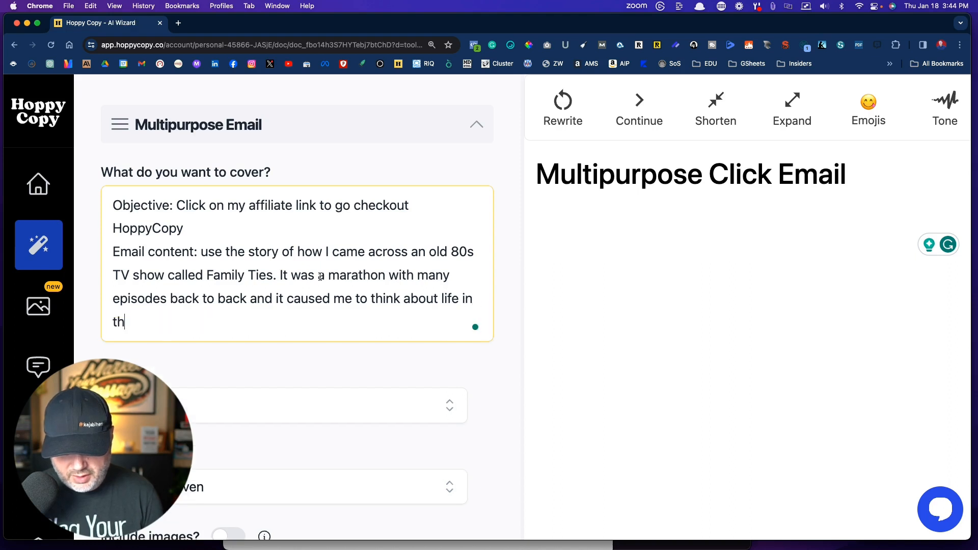
text(e 80s.)
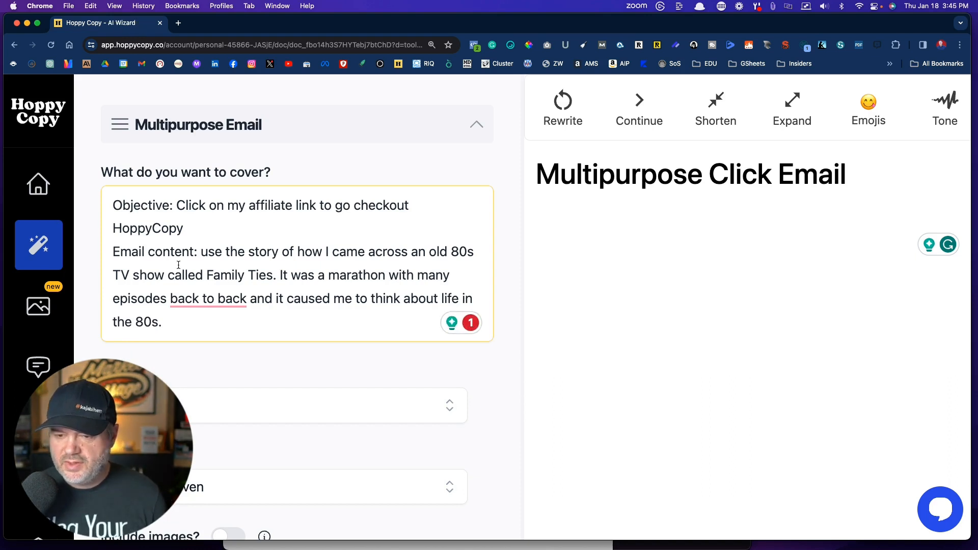
Add to the email content: "Tie this story into how today we can use AI to write our emails and save time."
text(The thi)
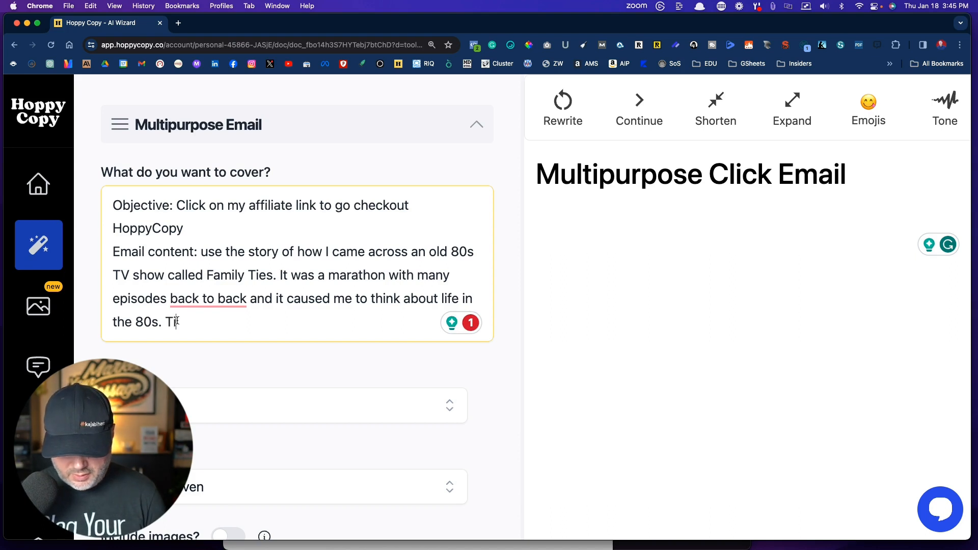
text(s)
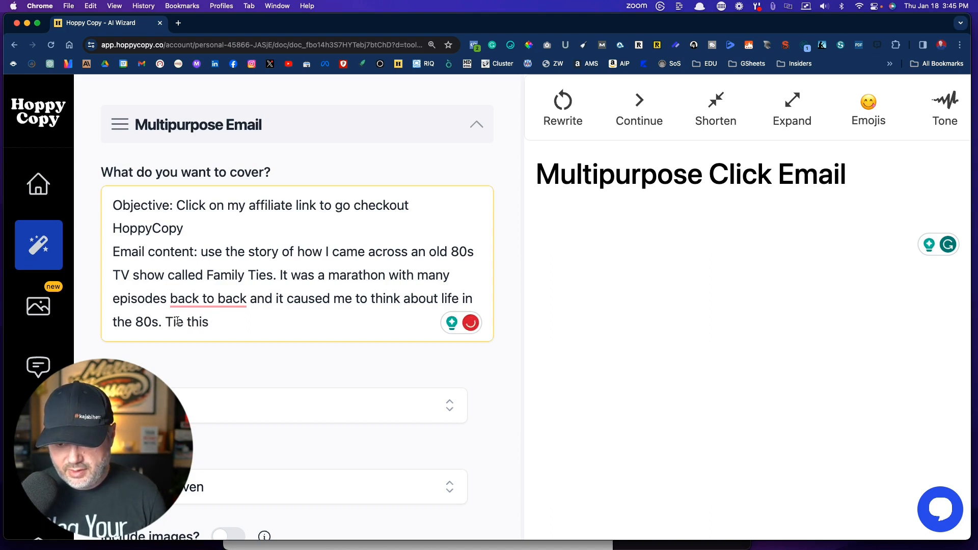
text( story int)
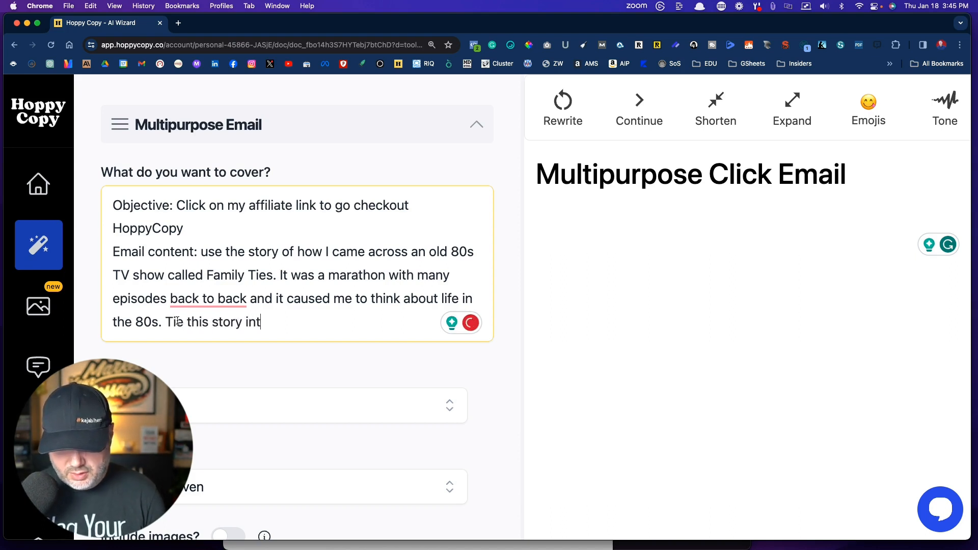
text(o how)
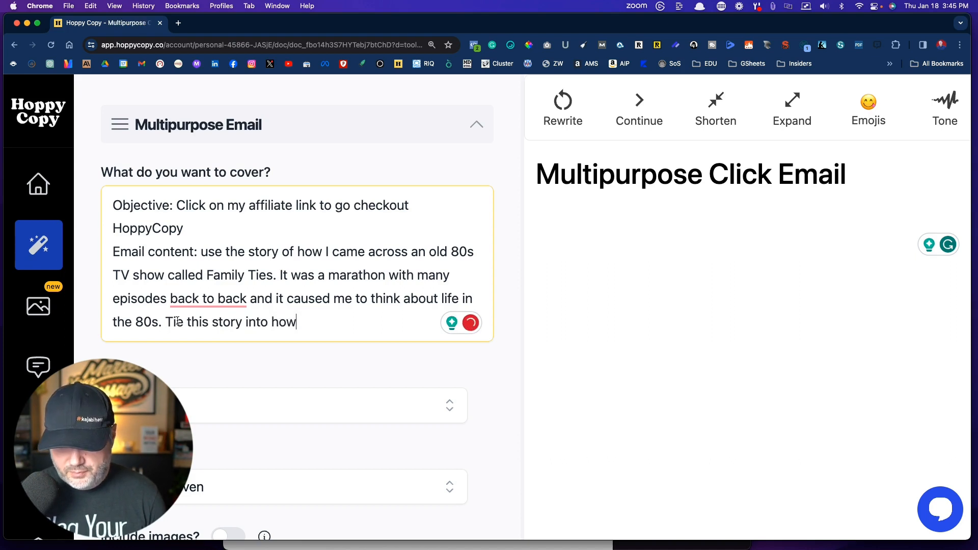
text( tod)
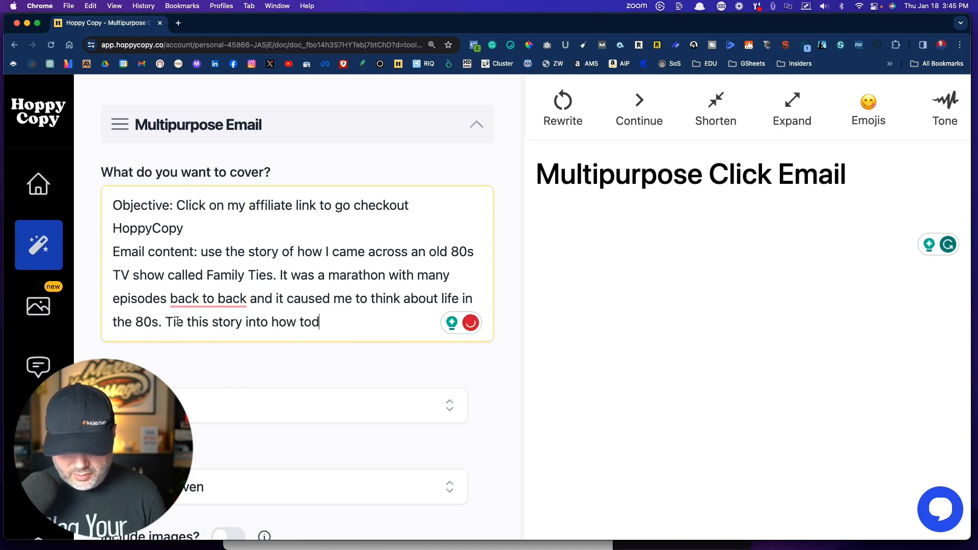
text(ay we can us)
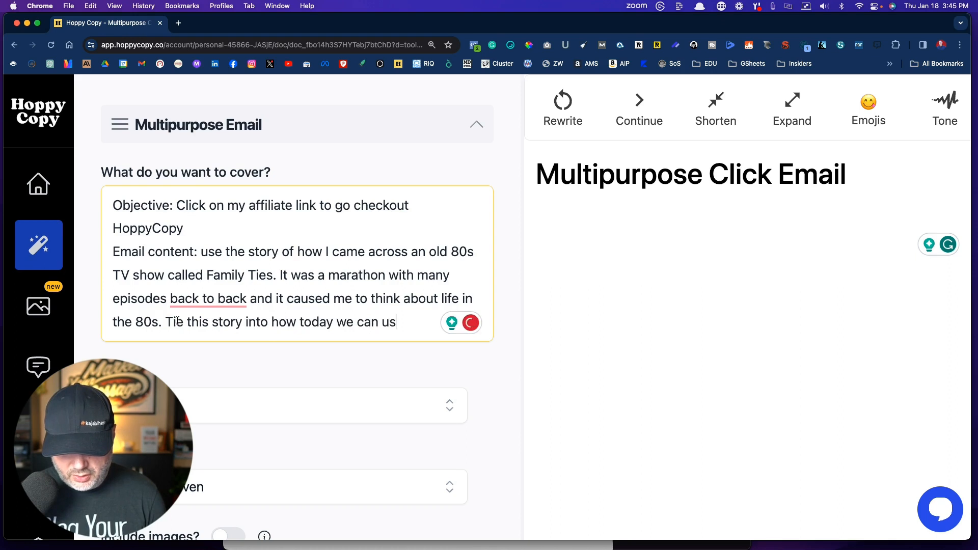
text(e AI)
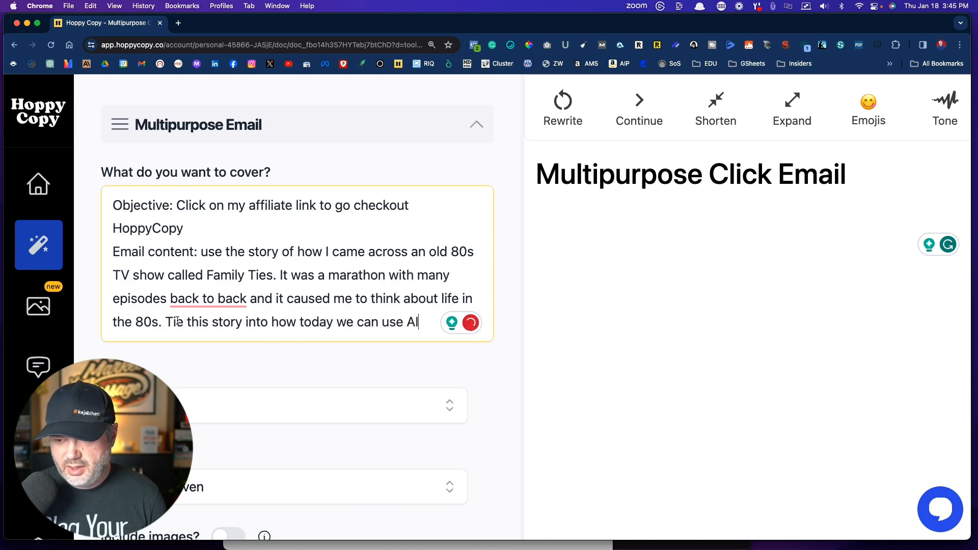
text( to )
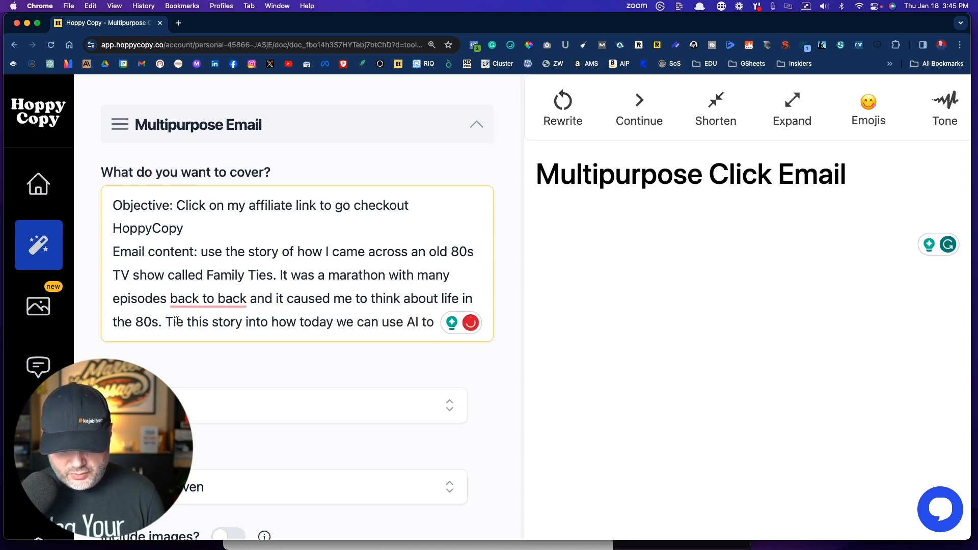
text(w)
key(BackSpace)
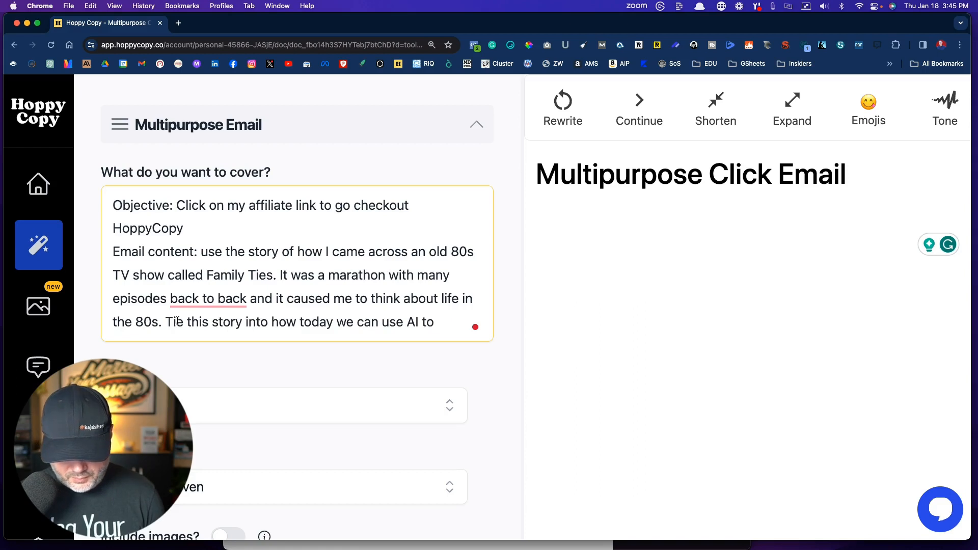
text(write our )
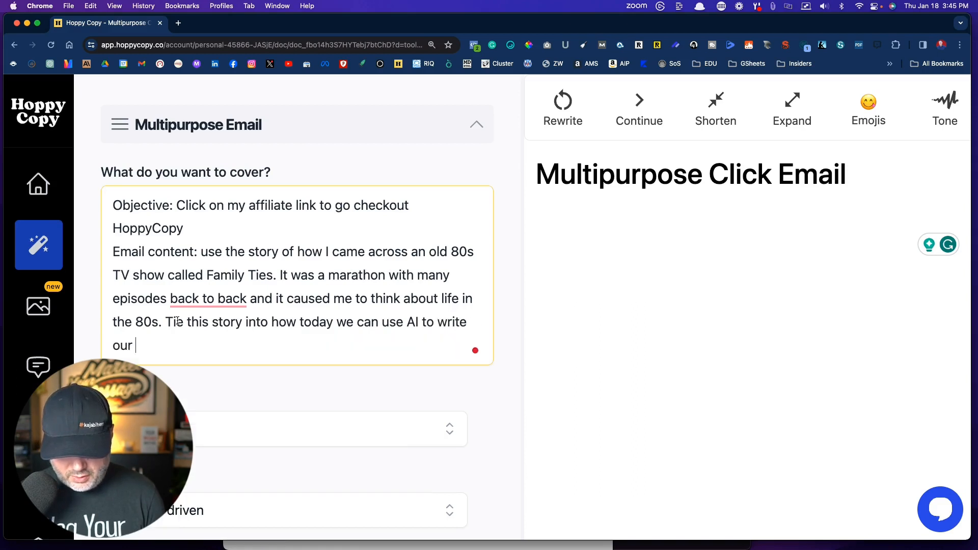
text(emails)
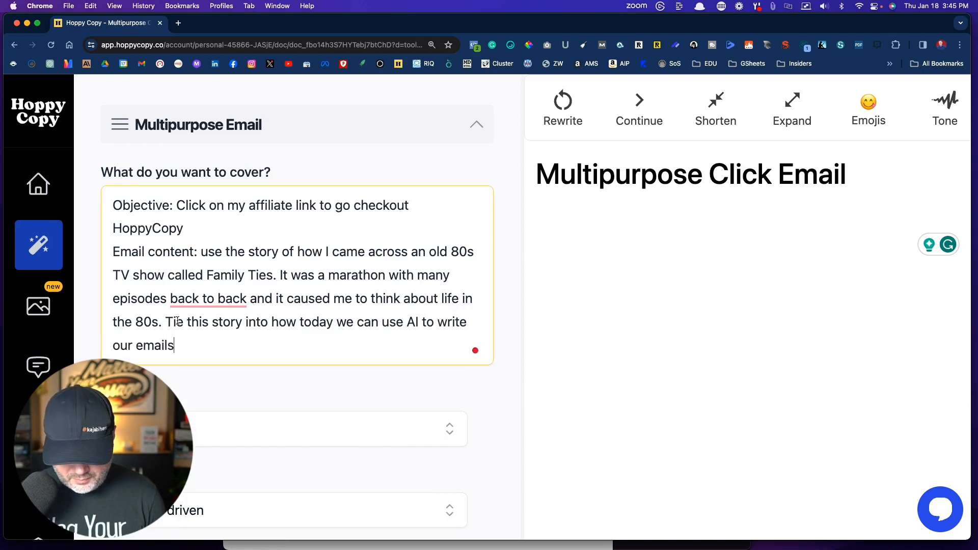
text( and save tim)
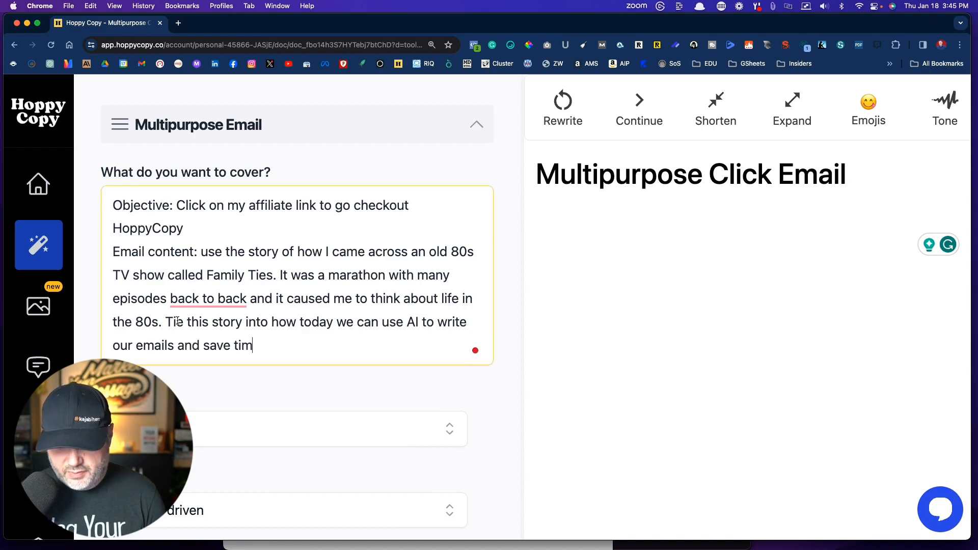
text(e.)
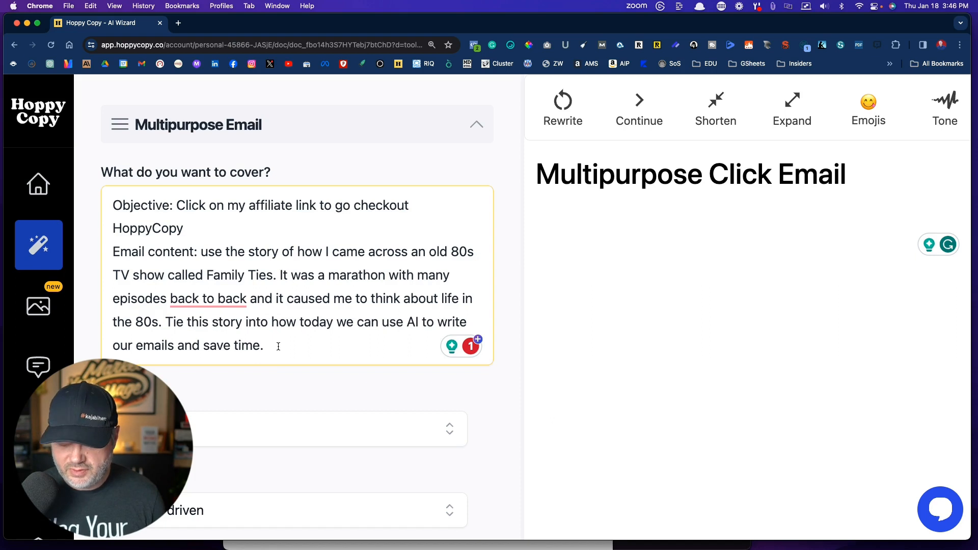
Extend the last sentence of the email content with "and the benefits of using a tool like HoppyCopy."
text(and the)
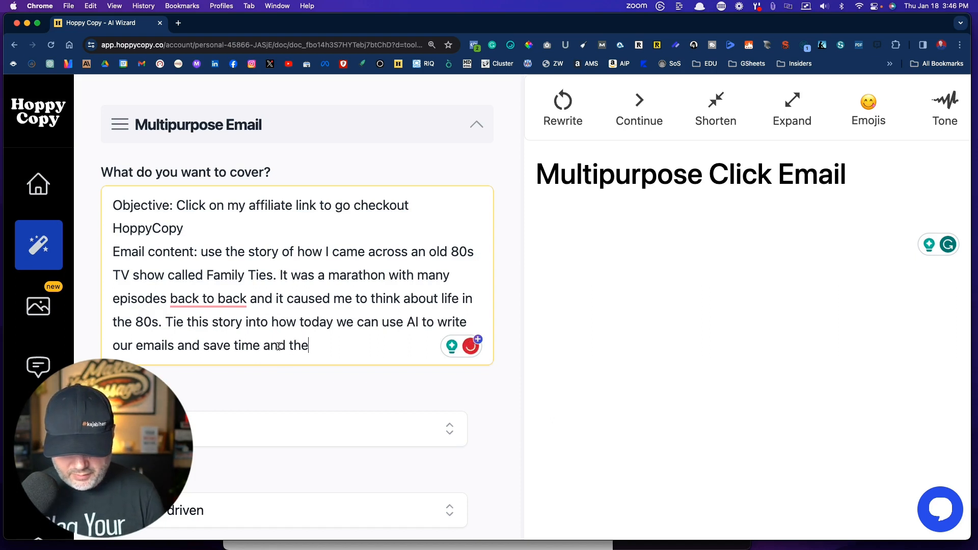
text( benefits o)
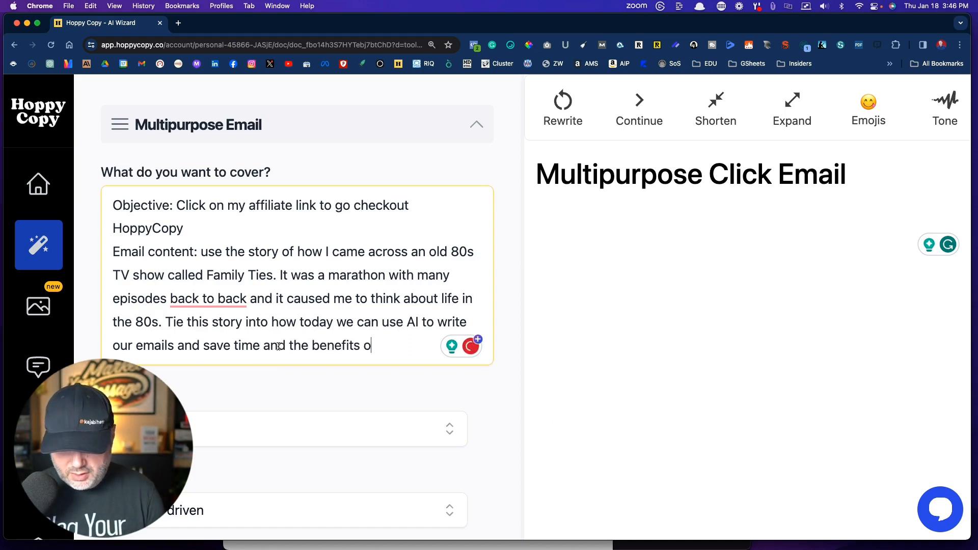
text(f using a t)
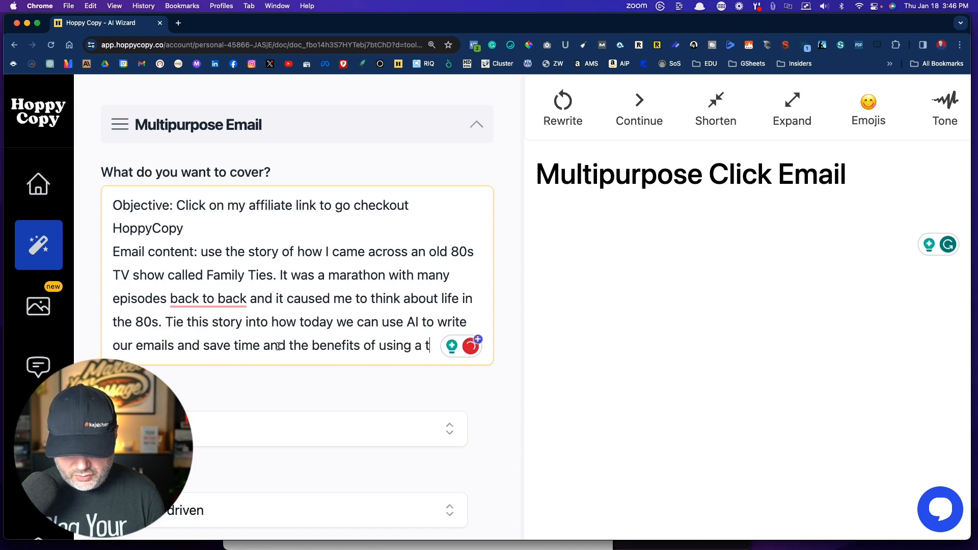
text(ool like Hopp)
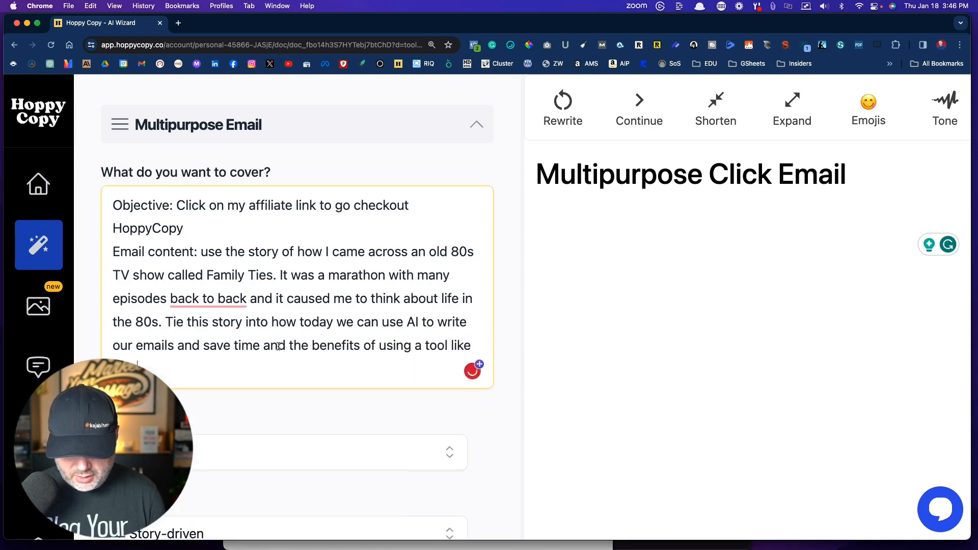
text(yCopy)
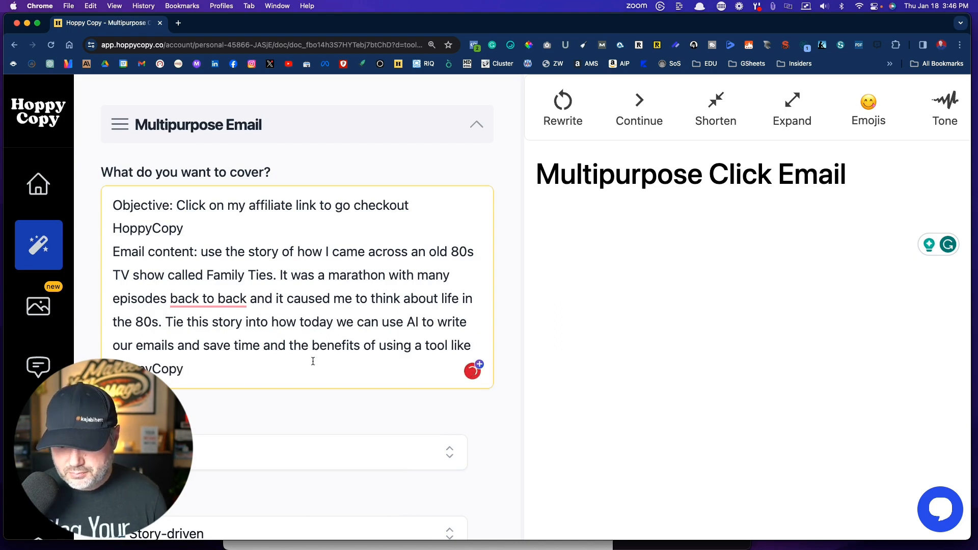
text(.)
Set the email's tone to the custom JM Email Style voice
scroll(305, 356, down, 5)
click(161, 317)
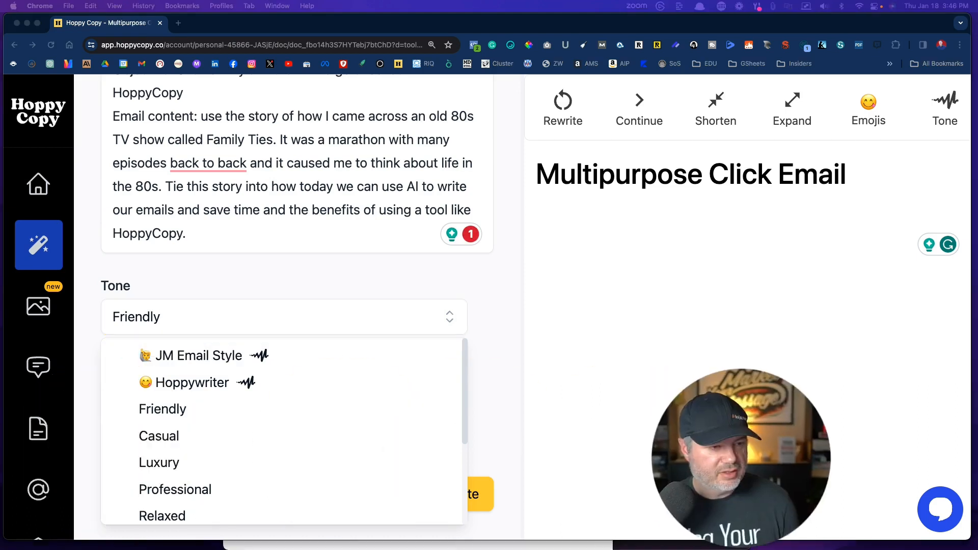
click(190, 356)
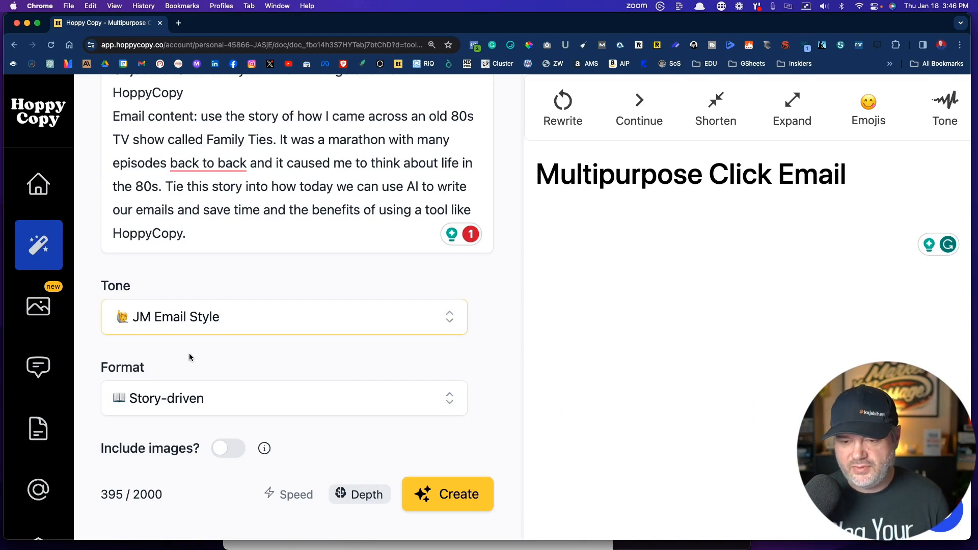
Switch the email's format to Classic Mode
click(166, 398)
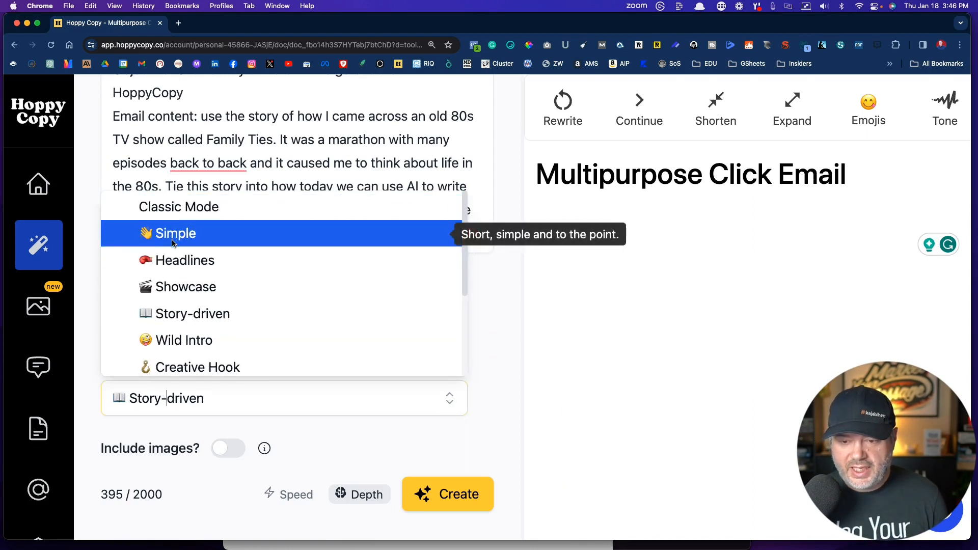
scroll(172, 243, down, 1)
scroll(178, 210, up, 1)
click(177, 211)
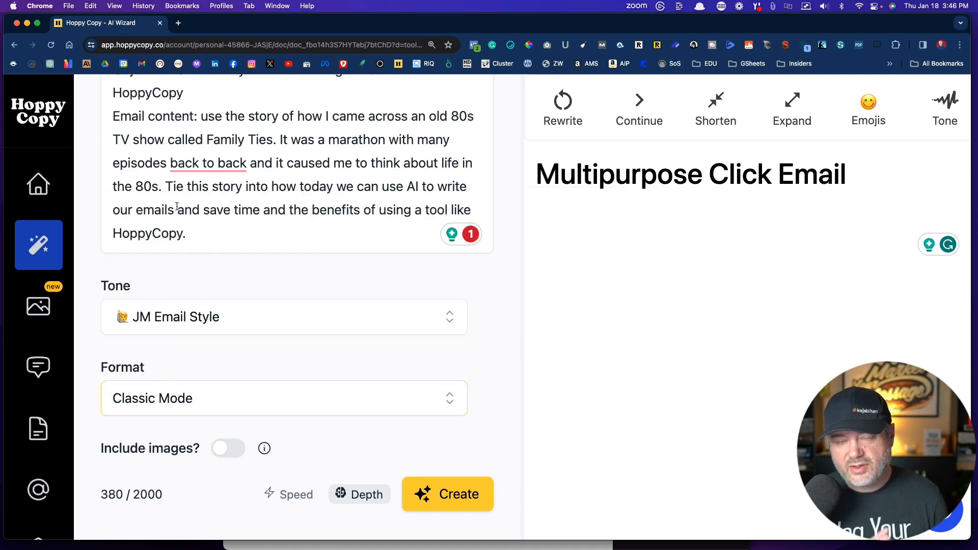
Set the email's format back to Story-driven and generate the email
click(138, 398)
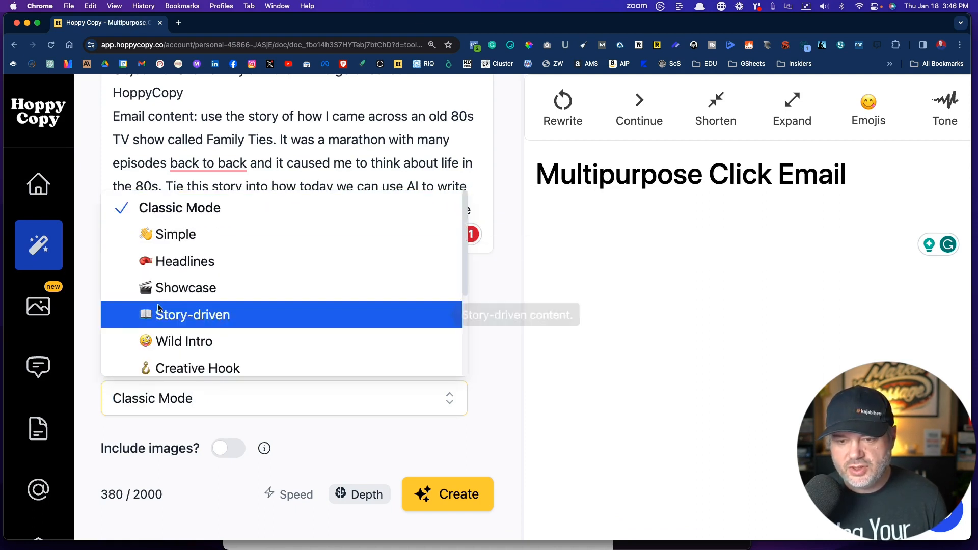
click(174, 317)
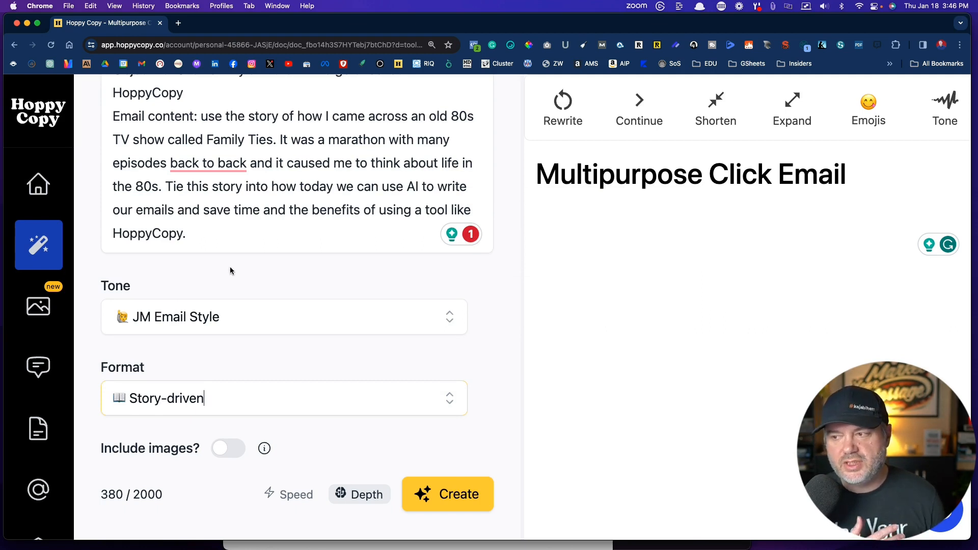
scroll(231, 266, down, 1)
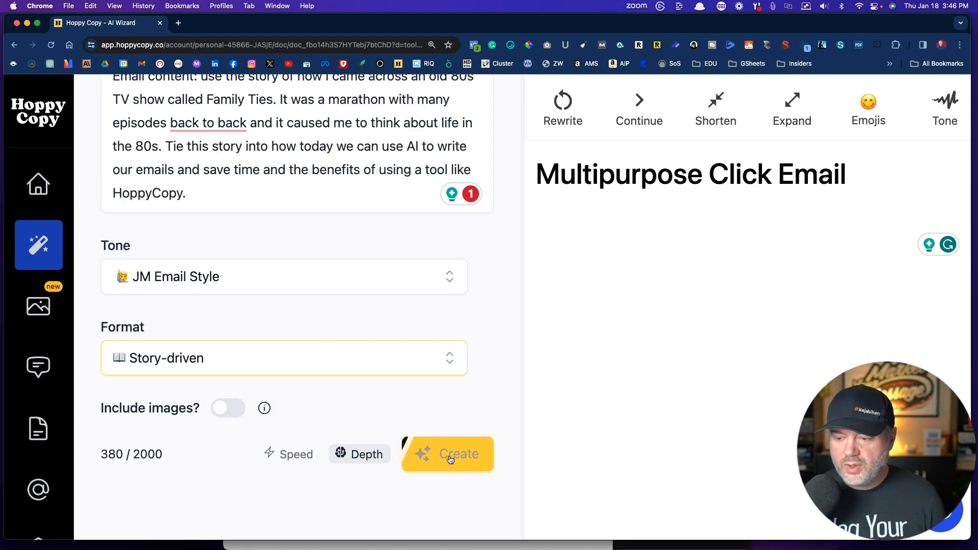
click(439, 444)
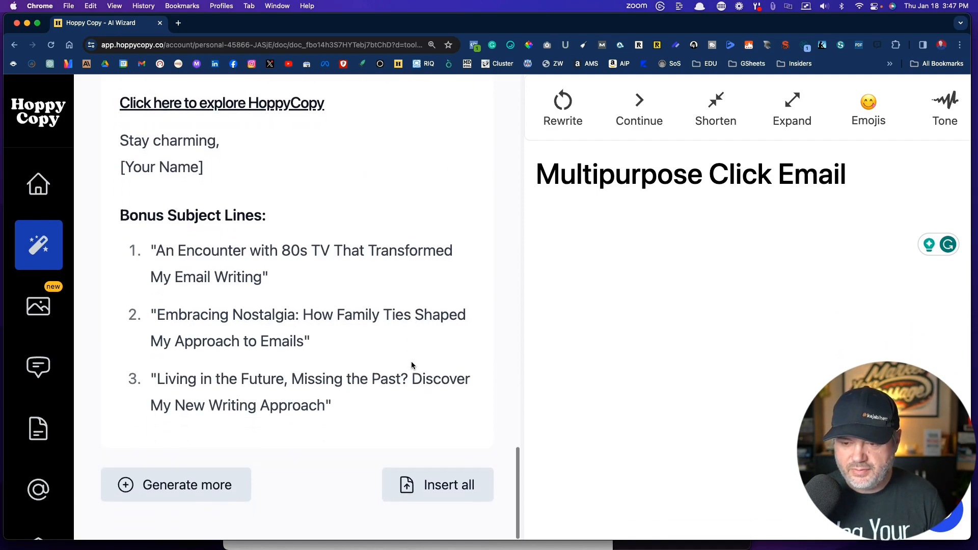
Review the generated email, including its subject line, opening Family Ties story and HoppyCopy pitch
scroll(355, 250, up, 20)
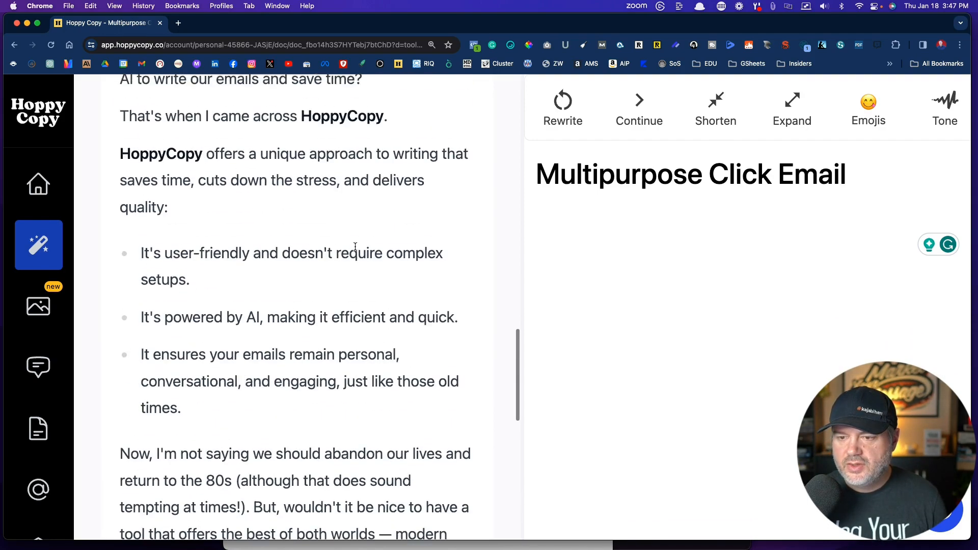
scroll(355, 249, down, 10)
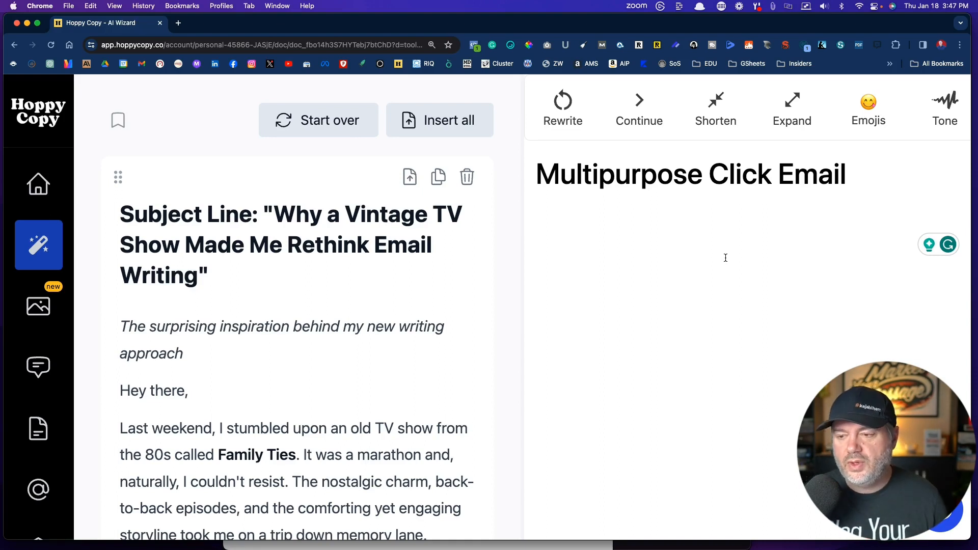
scroll(291, 308, down, 1)
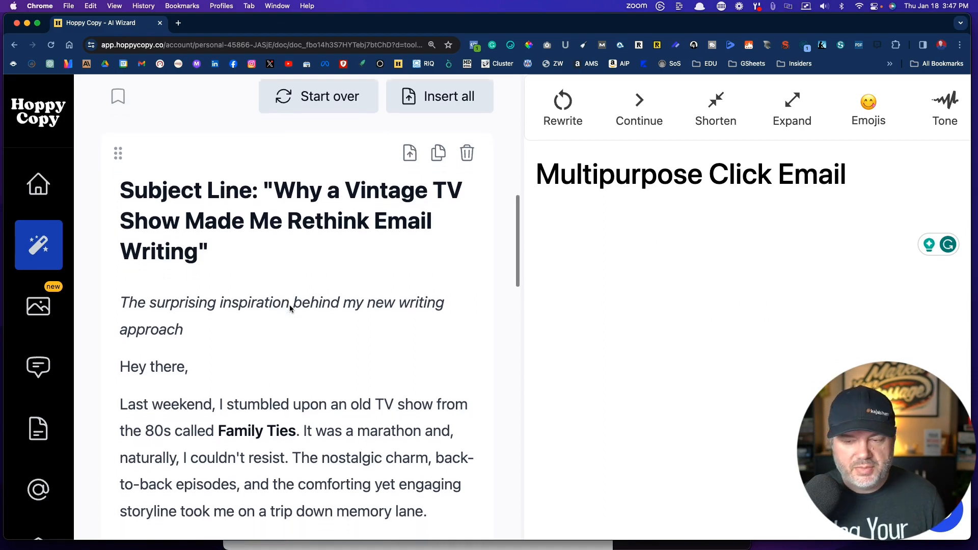
scroll(290, 308, down, 2)
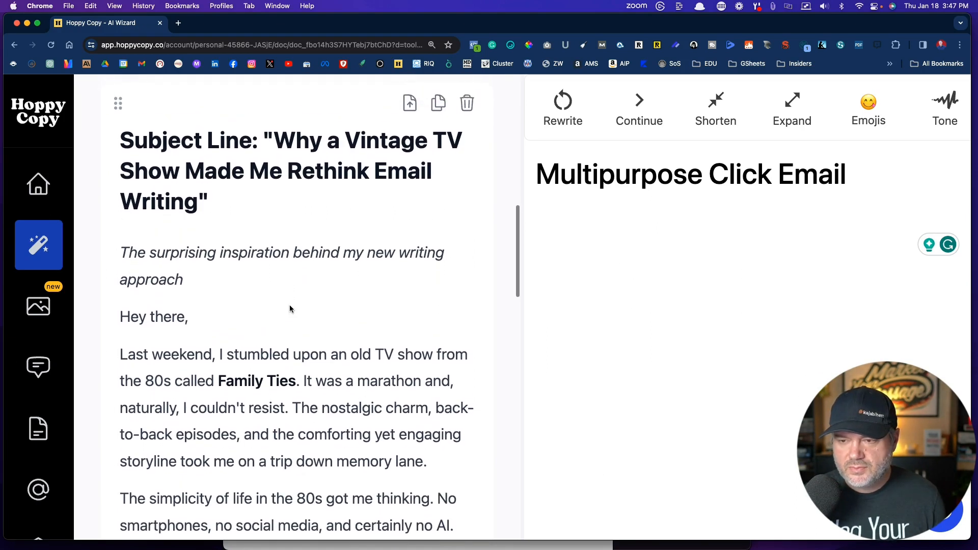
scroll(290, 308, up, 2)
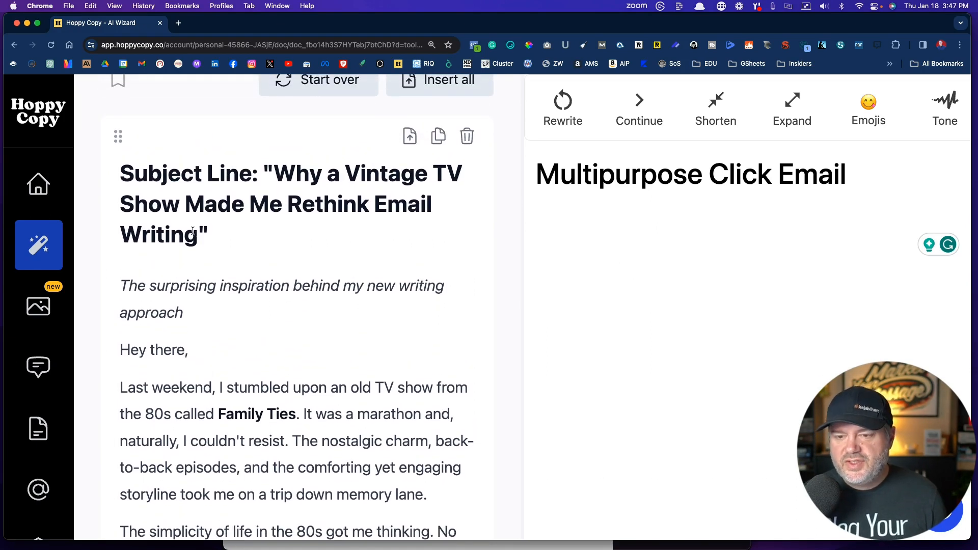
scroll(275, 344, down, 3)
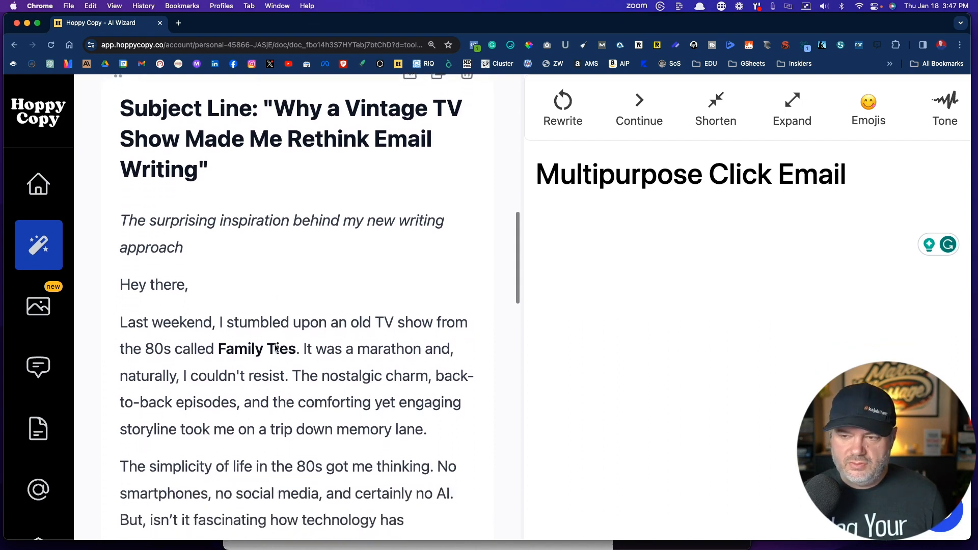
scroll(275, 348, down, 7)
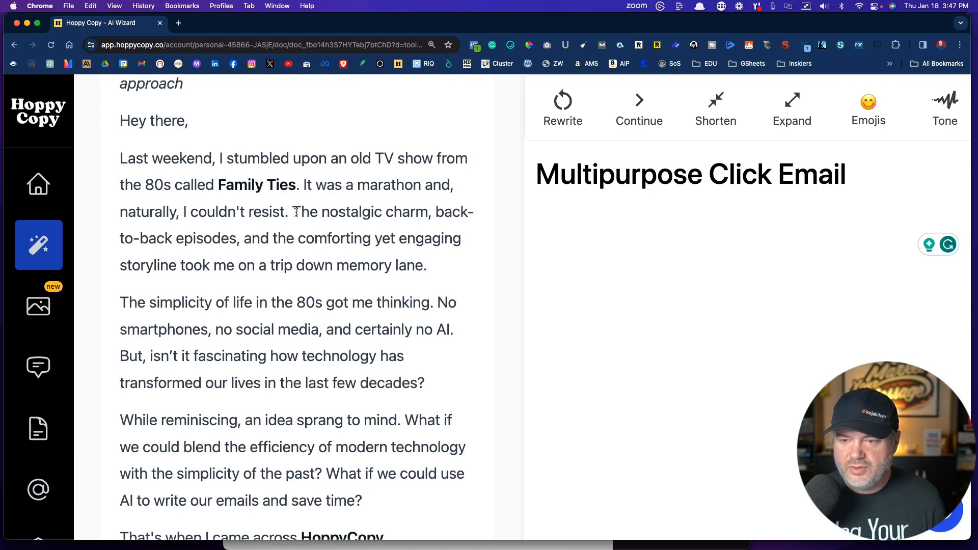
scroll(296, 212, up, 3)
scroll(369, 331, down, 10)
scroll(370, 331, up, 15)
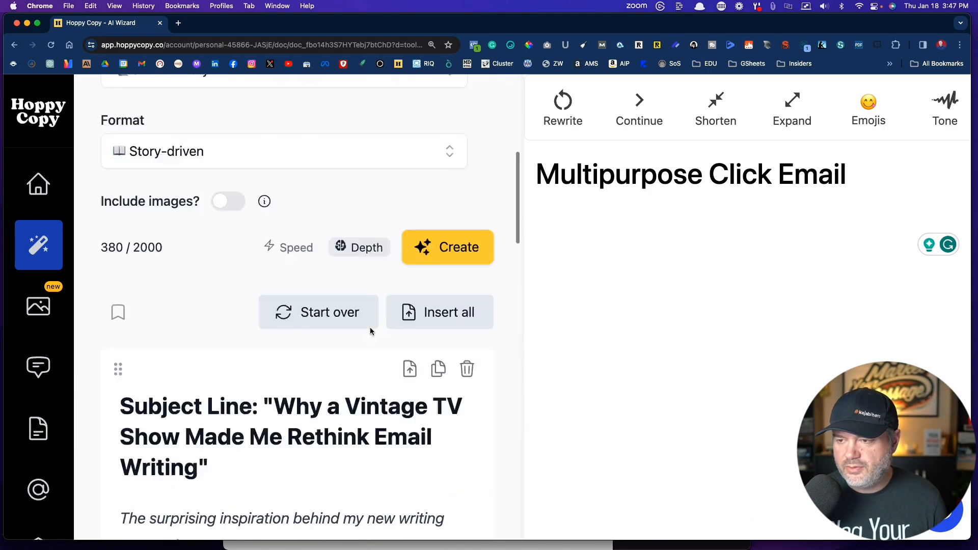
scroll(370, 331, down, 5)
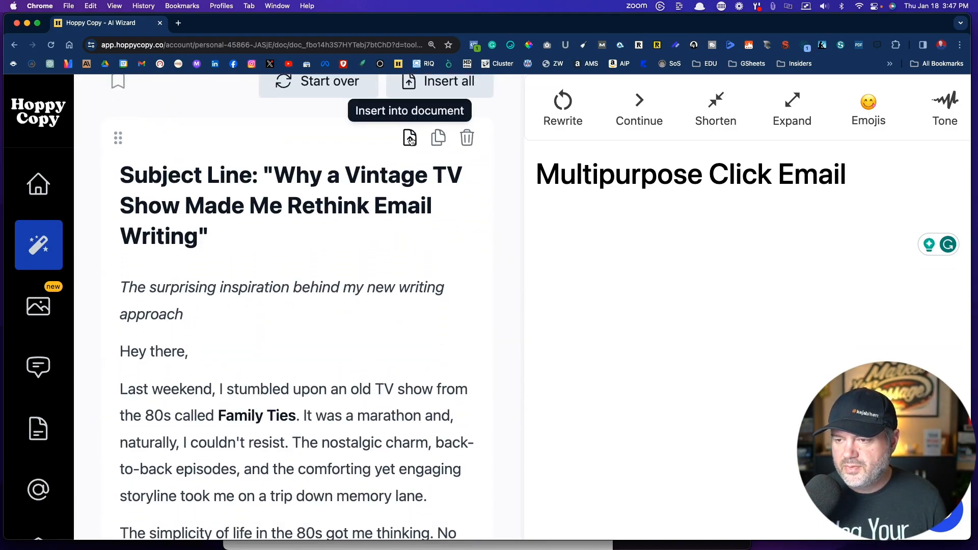
Insert the generated Family Ties email into the document
click(411, 139)
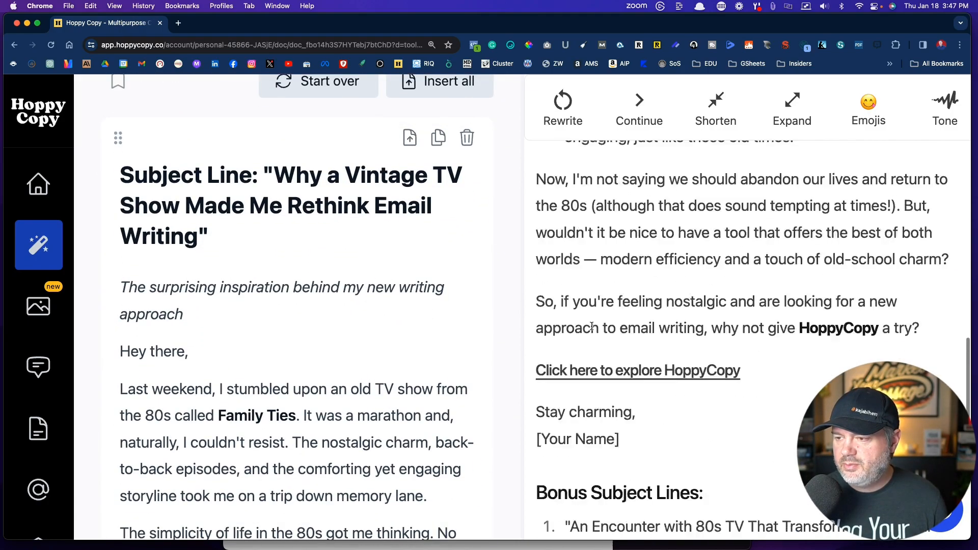
scroll(592, 326, up, 20)
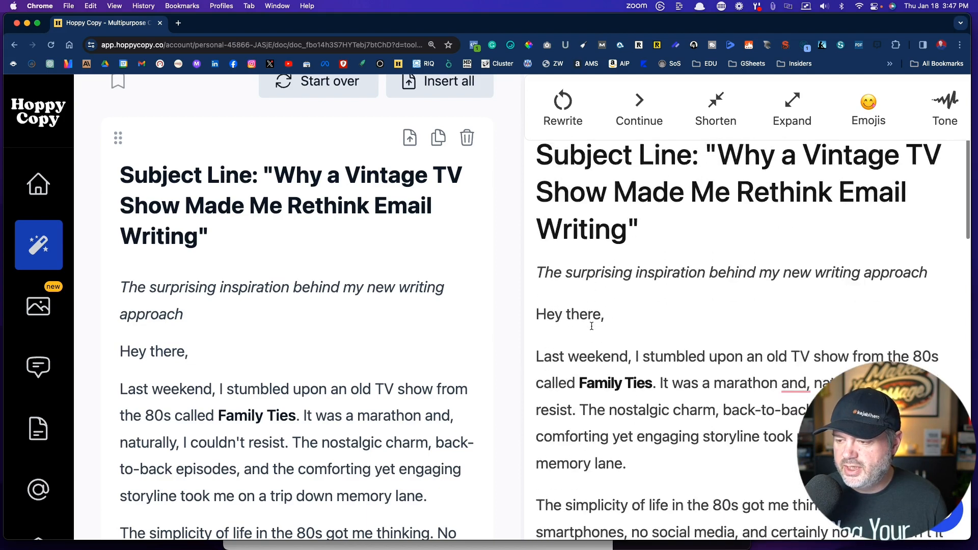
Split the email's opening paragraph into three, breaking before "It was a marathon" and before "The nostalgic charm"
scroll(592, 326, down, 4)
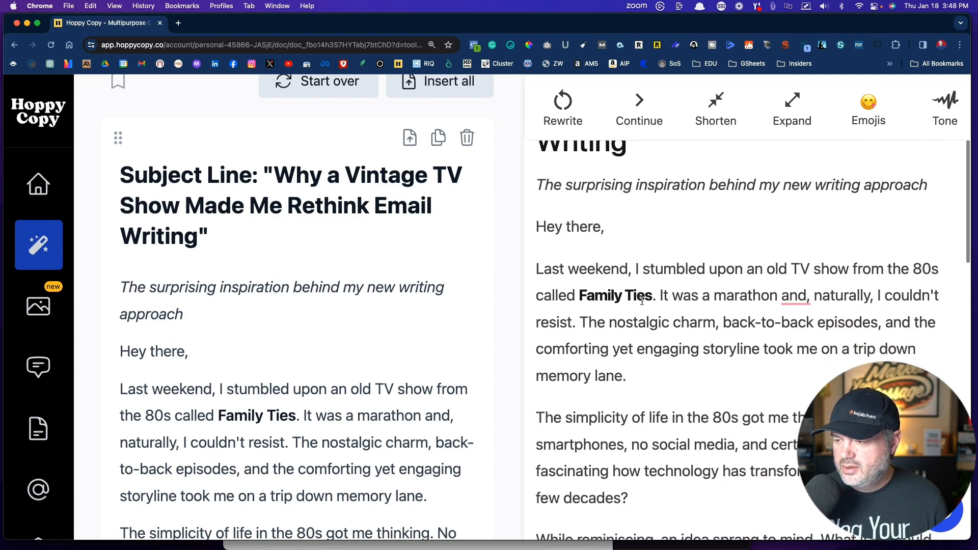
click(660, 295)
key(Return)
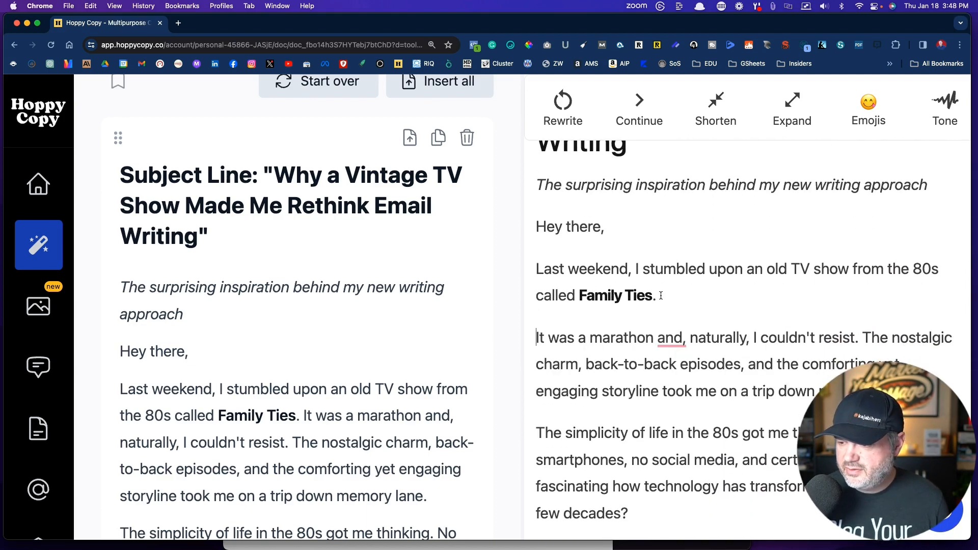
scroll(750, 320, down, 2)
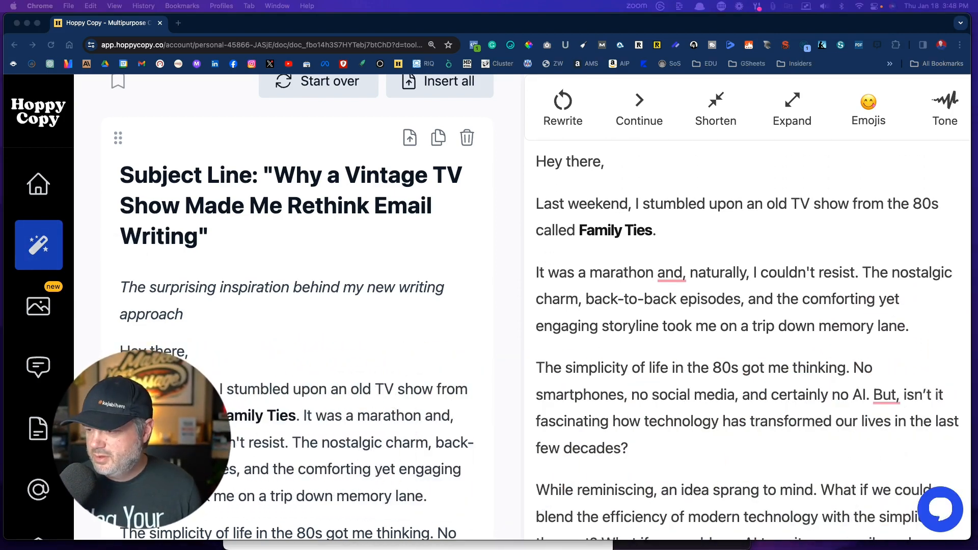
scroll(747, 306, down, 1)
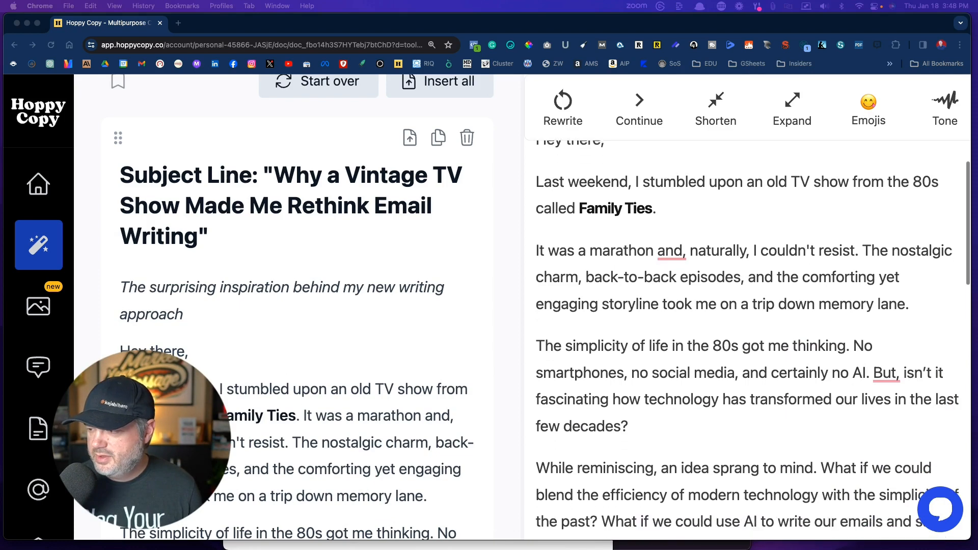
click(866, 250)
key(Return)
Break "The simplicity of life" paragraph into three, starting new paragraphs at "No smartphones" and "But, isn't it fascinating"
scroll(705, 318, down, 5)
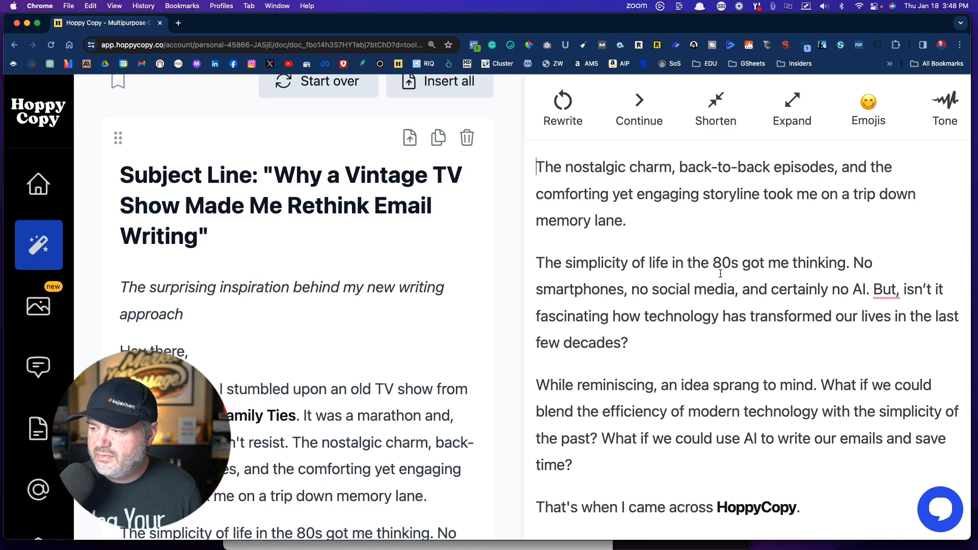
click(853, 263)
key(Return)
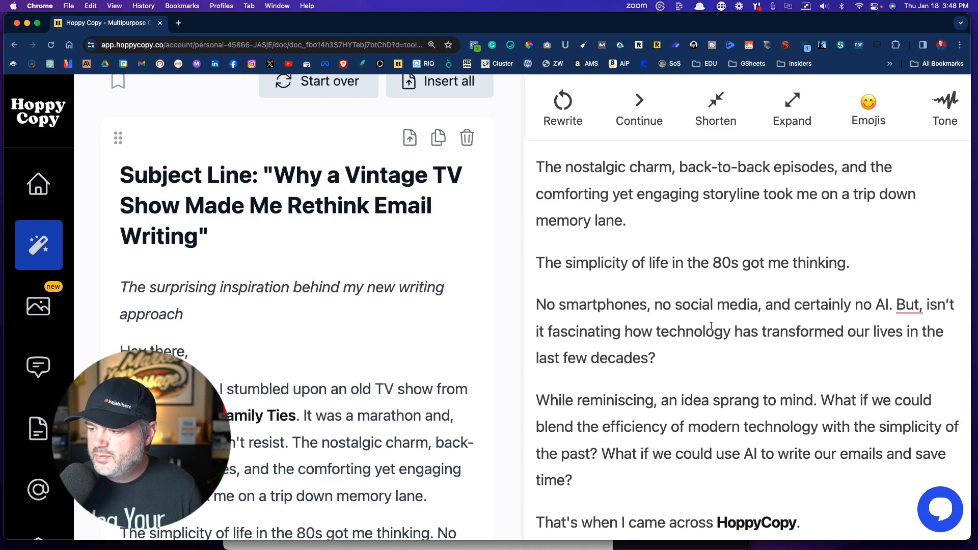
click(896, 305)
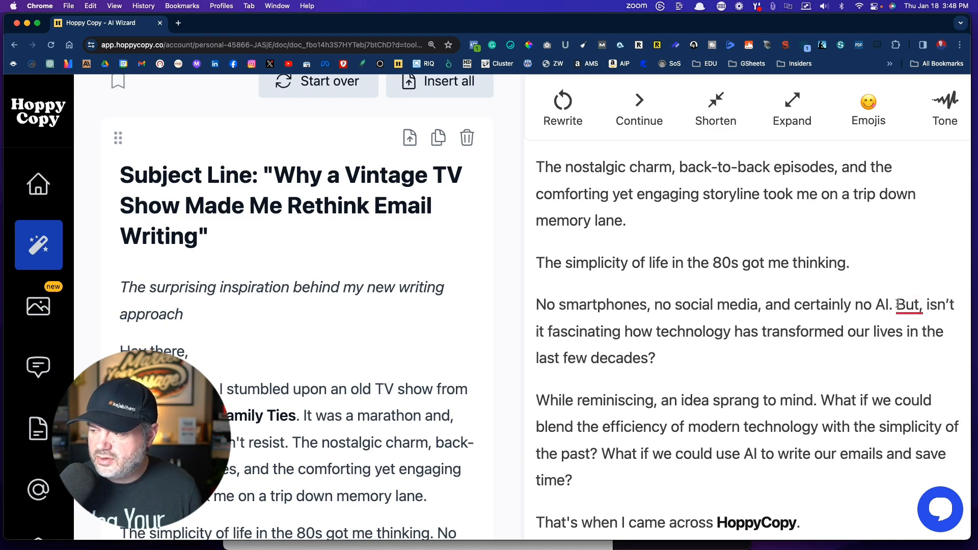
key(Return)
Divide the "While reminiscing" paragraph so that each of its two "What if we could" questions stands in its own paragraph
scroll(670, 331, down, 4)
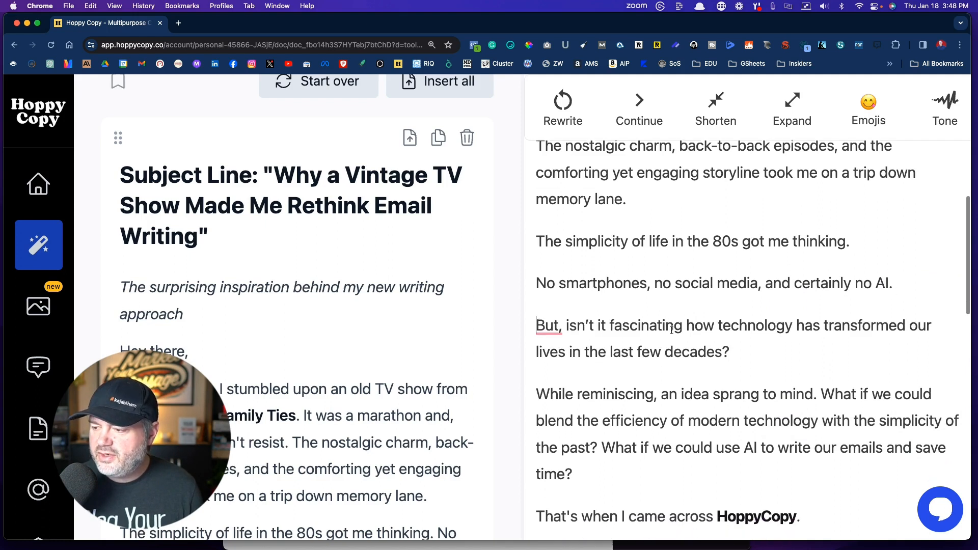
scroll(671, 330, down, 1)
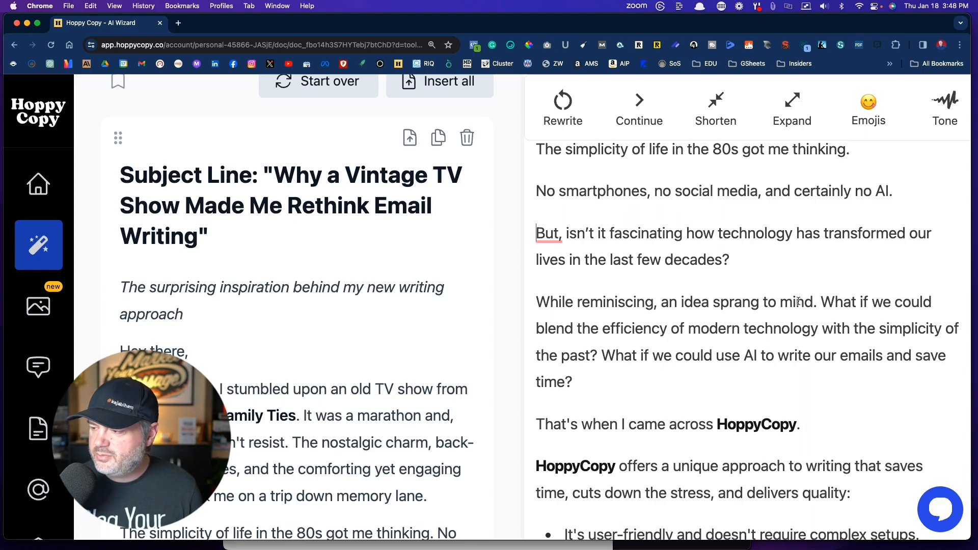
click(821, 302)
key(Return)
scroll(807, 302, down, 4)
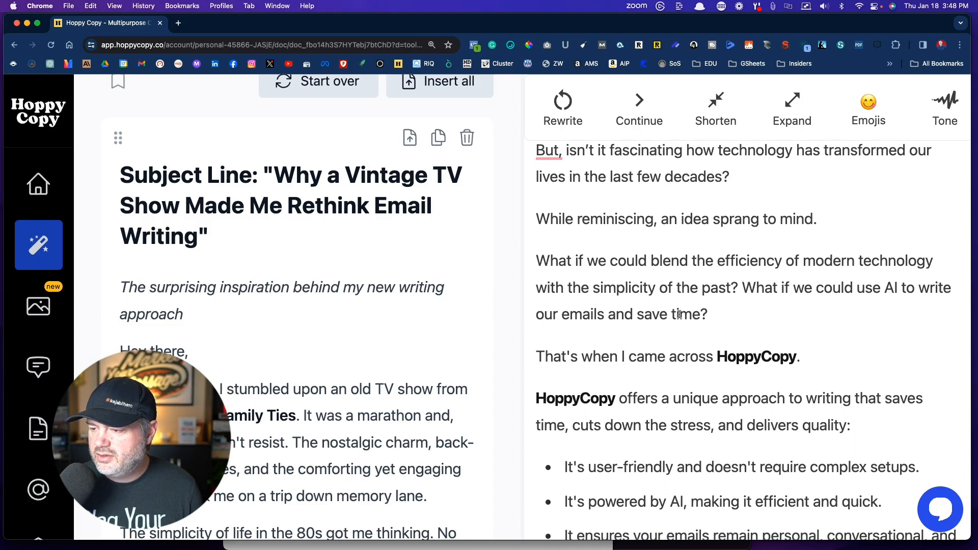
click(742, 287)
key(Return)
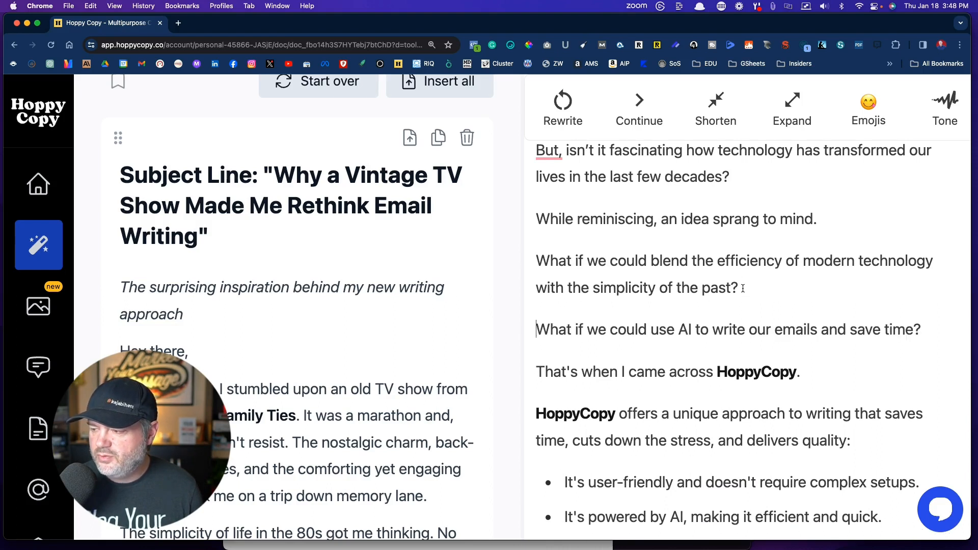
Read through the HoppyCopy pitch and start a new paragraph at "But, wouldn't it be nice" after the bullet list
scroll(692, 310, down, 2)
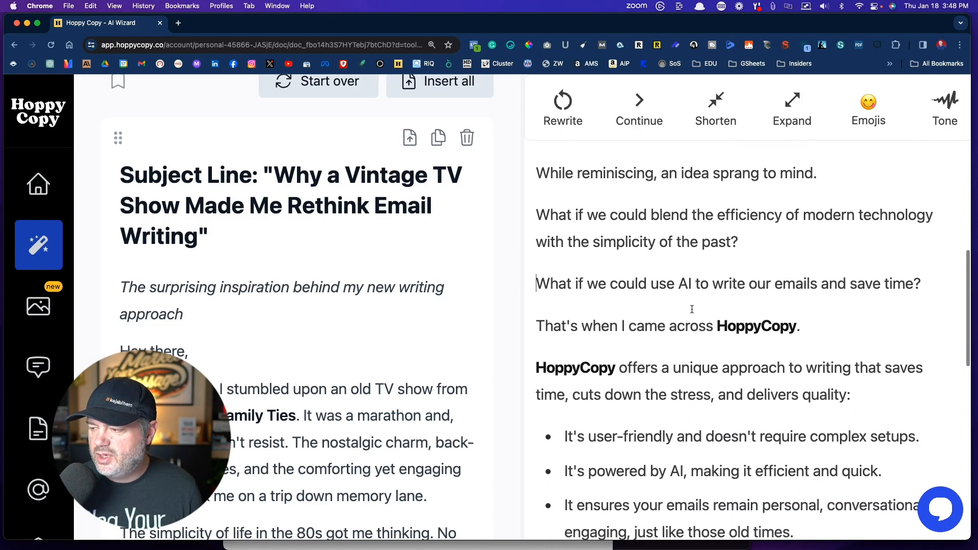
scroll(692, 309, down, 2)
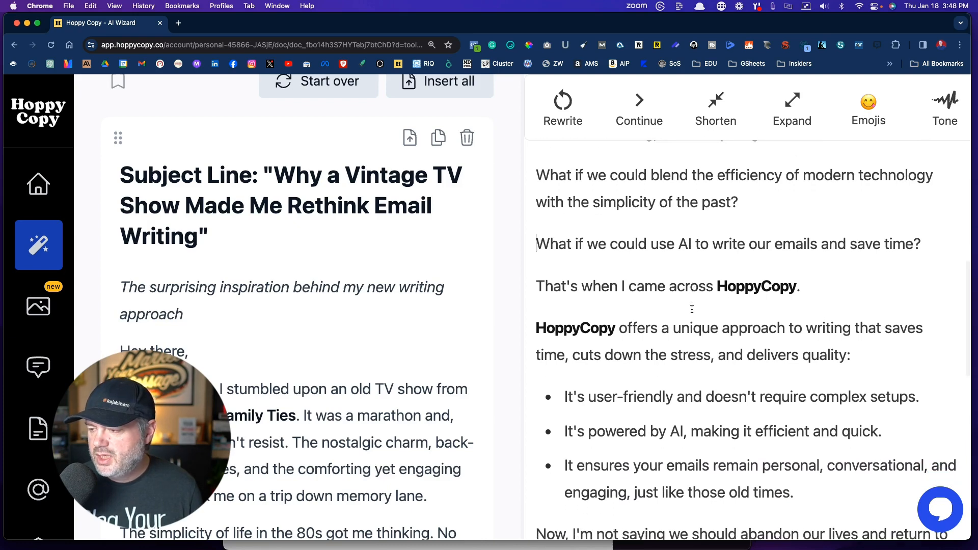
scroll(692, 310, down, 2)
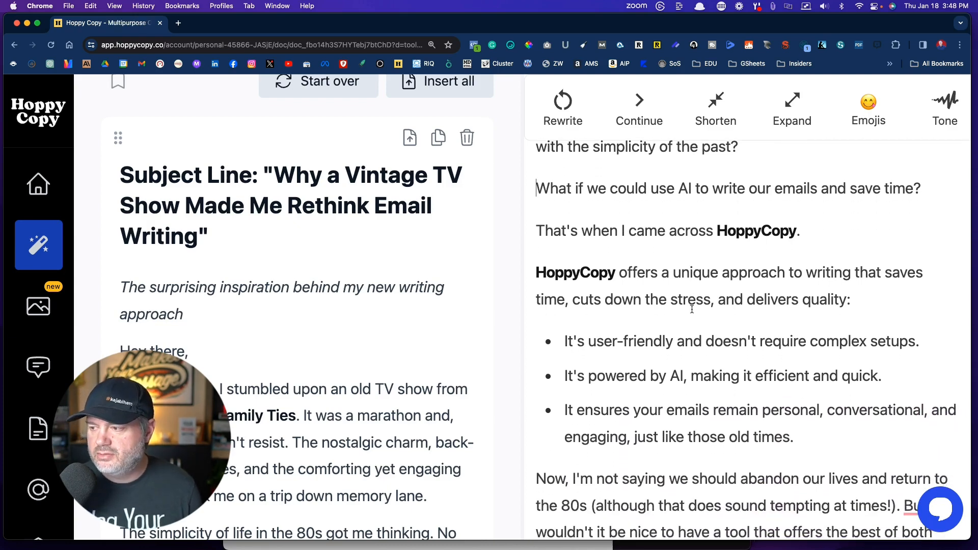
scroll(667, 258, down, 2)
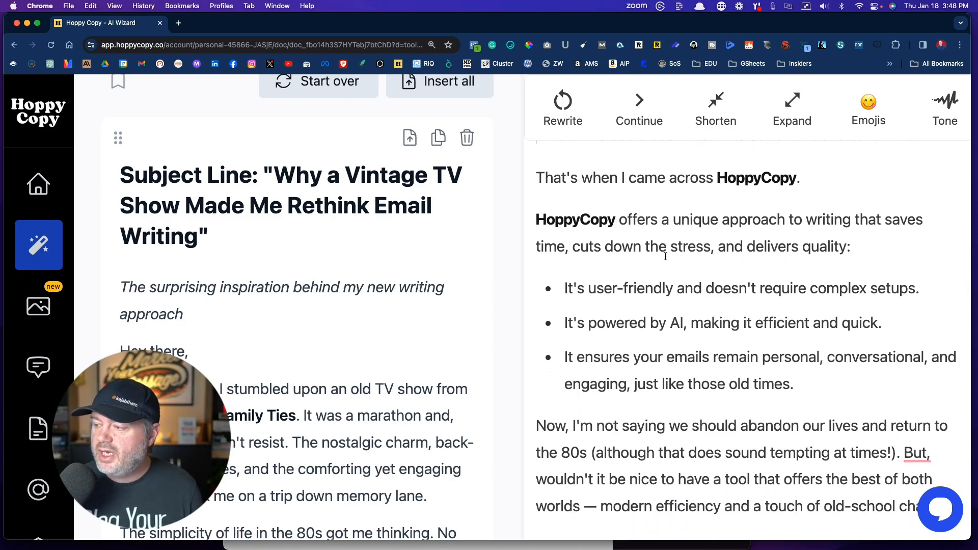
scroll(665, 256, down, 3)
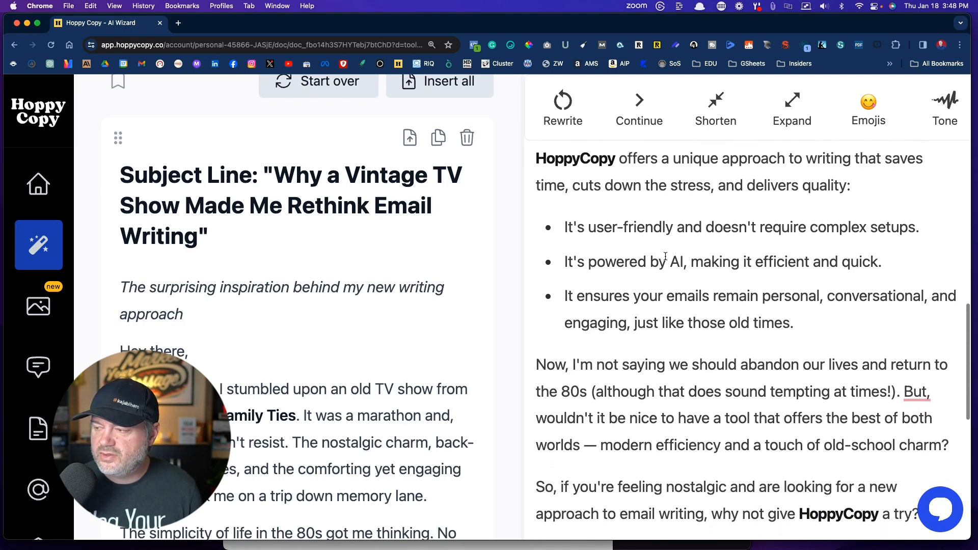
scroll(665, 256, down, 1)
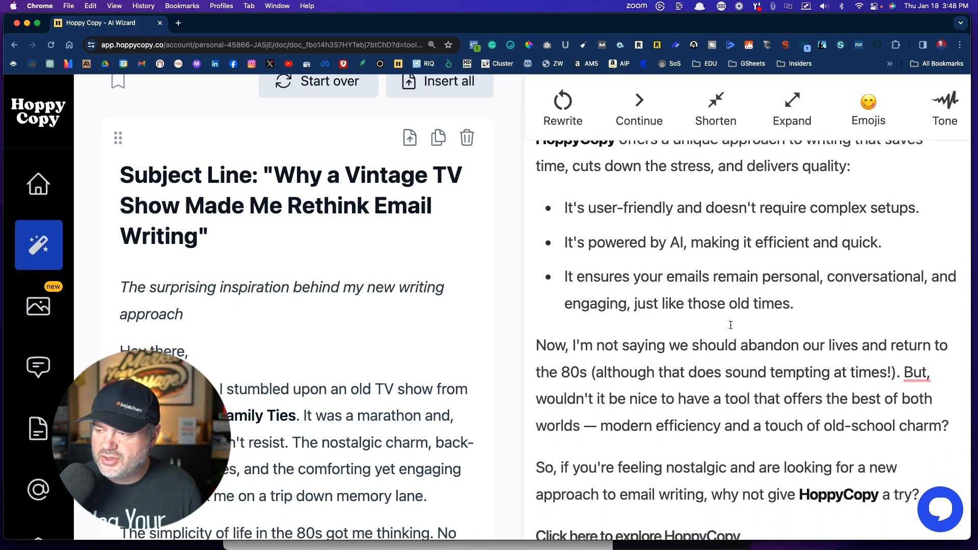
scroll(730, 325, down, 5)
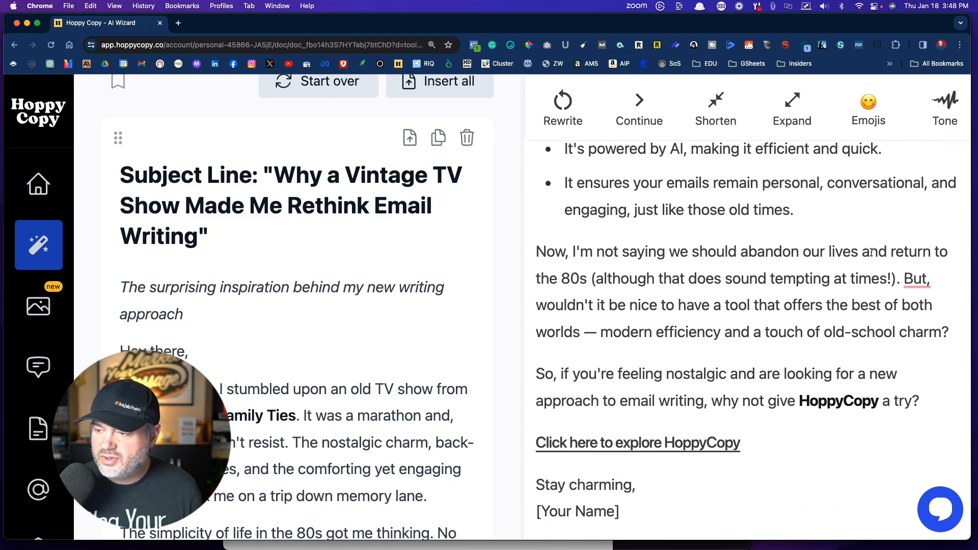
click(904, 278)
key(Return)
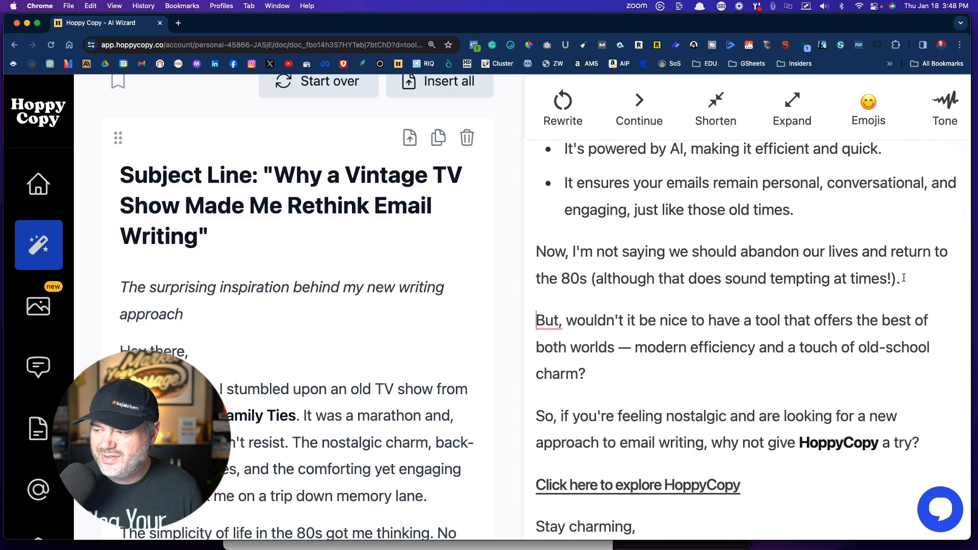
Review the reformatted email, checking the "modern efficiency" wording, call-to-action link, sign-off, bonus subject lines and opening
scroll(674, 321, down, 2)
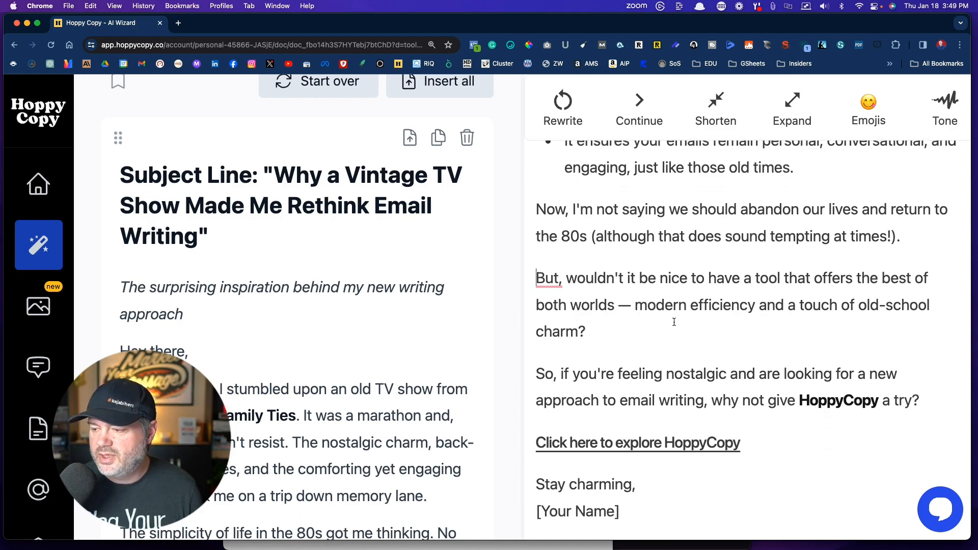
drag(634, 306, 752, 307)
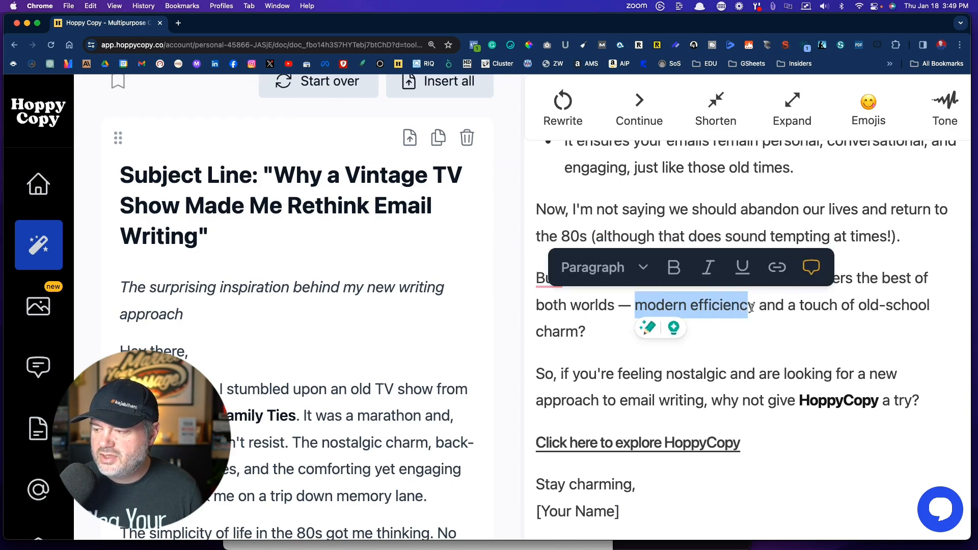
click(842, 315)
scroll(683, 343, down, 3)
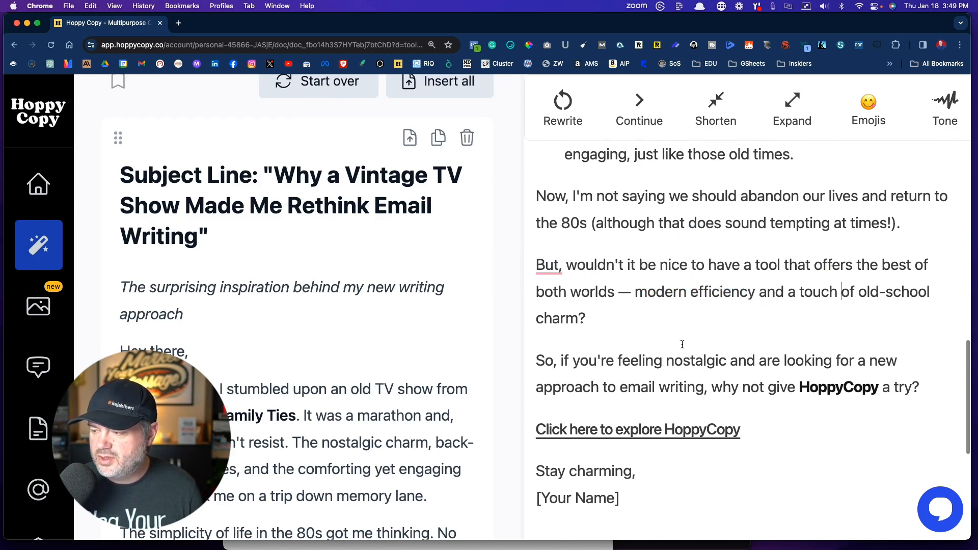
scroll(682, 344, down, 2)
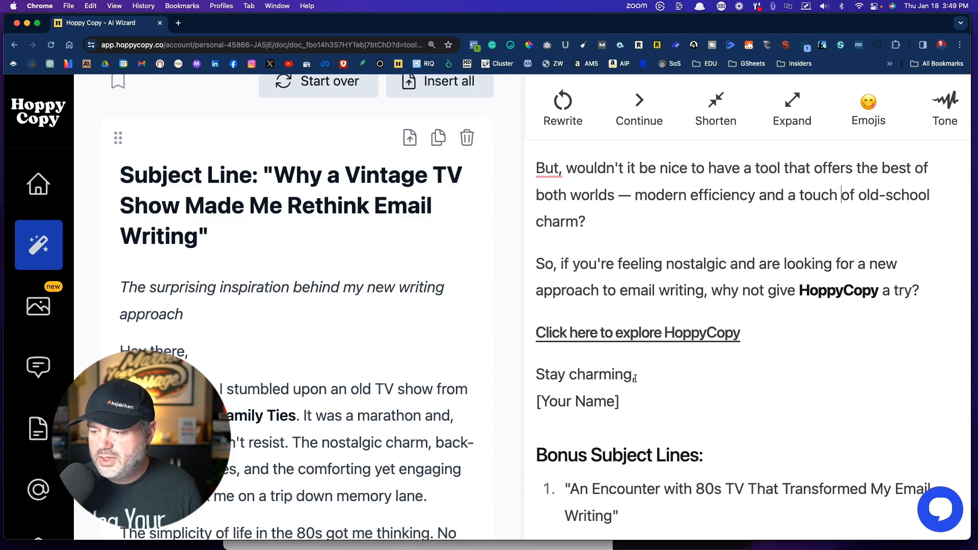
scroll(680, 406, down, 1)
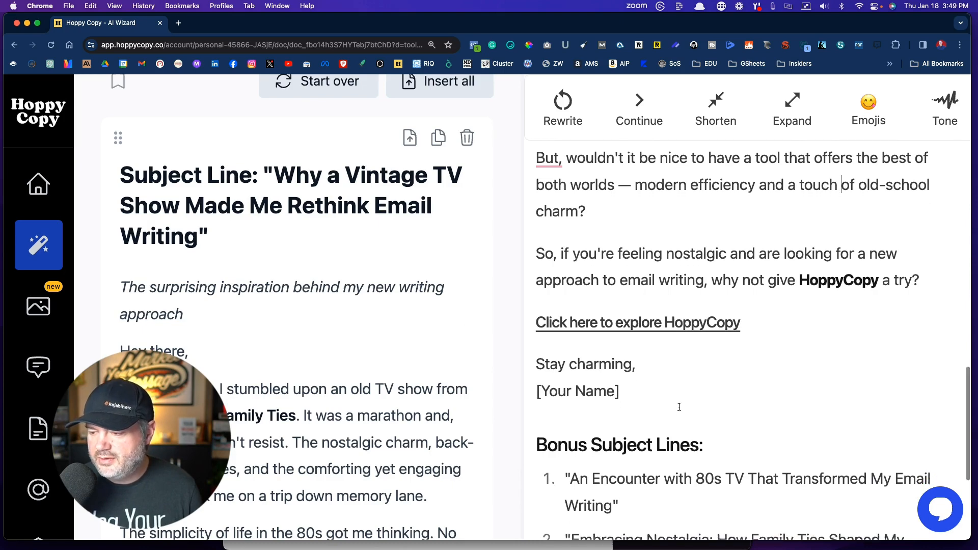
scroll(680, 406, up, 5)
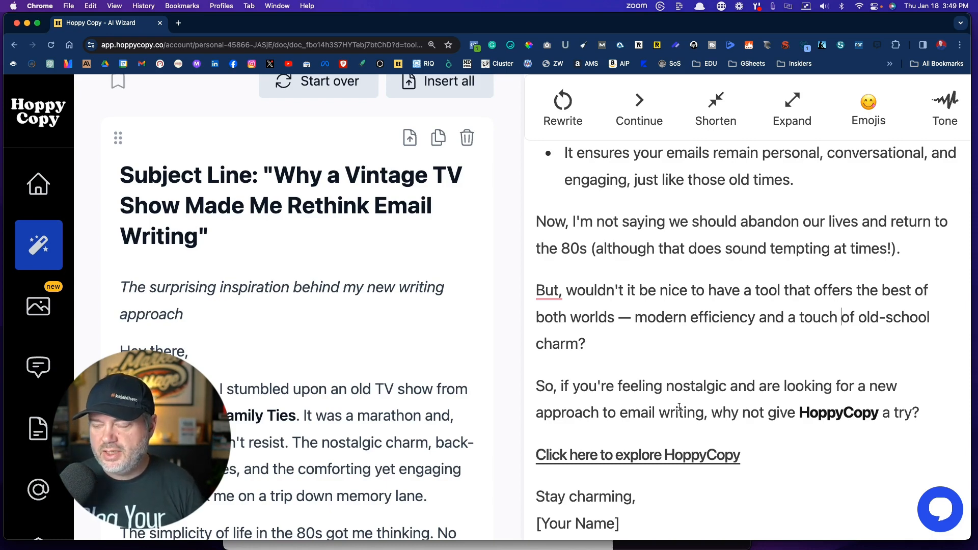
scroll(679, 407, up, 20)
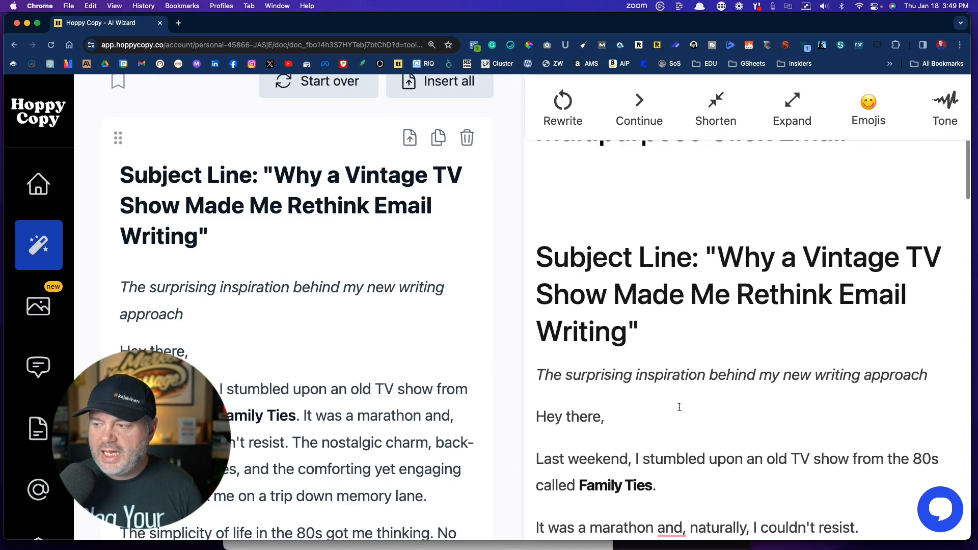
scroll(679, 407, down, 3)
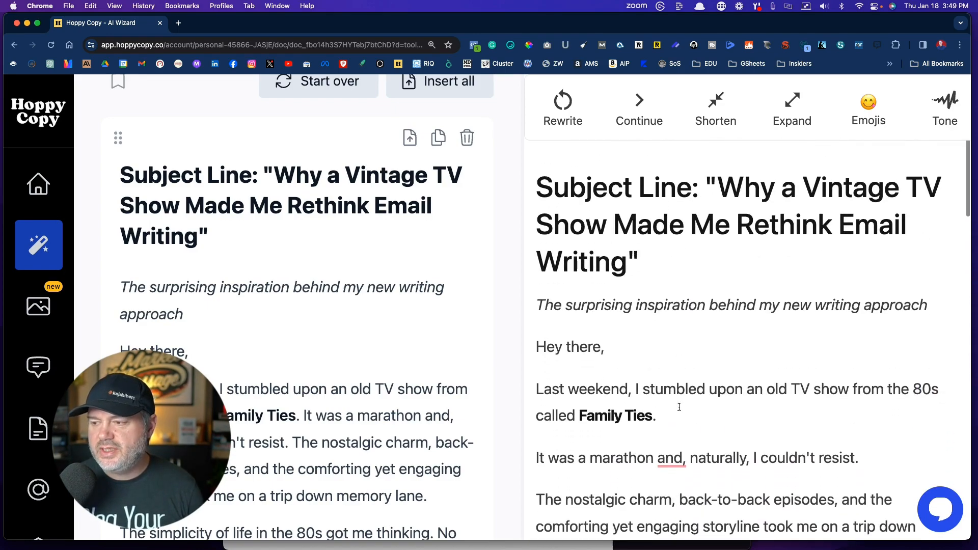